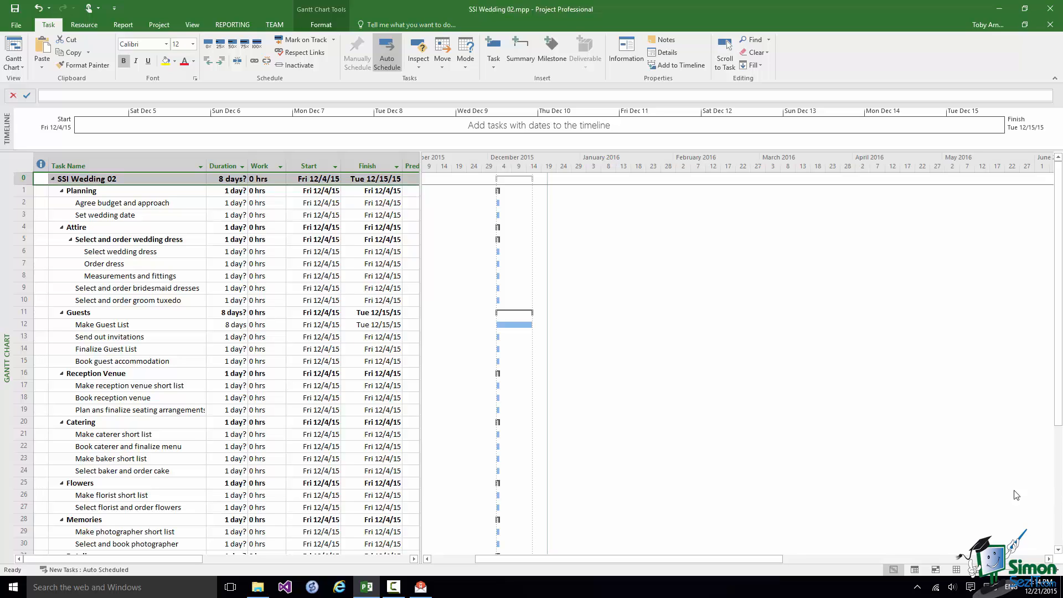
Link the Select wedding dress task to the Order dress task so that ordering follows selection
left_click(20, 250)
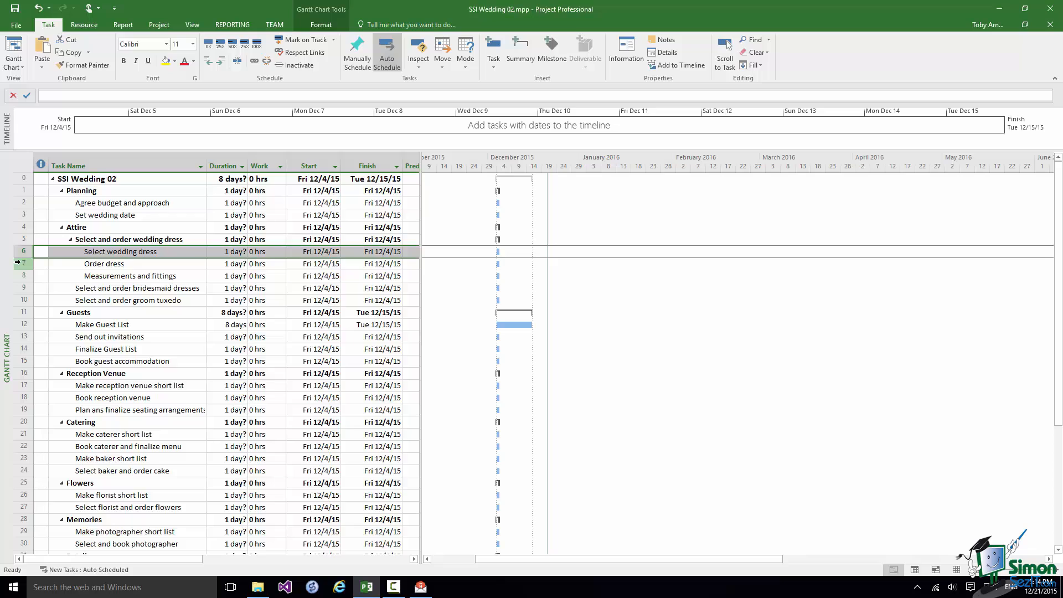
left_click(17, 263, "shift")
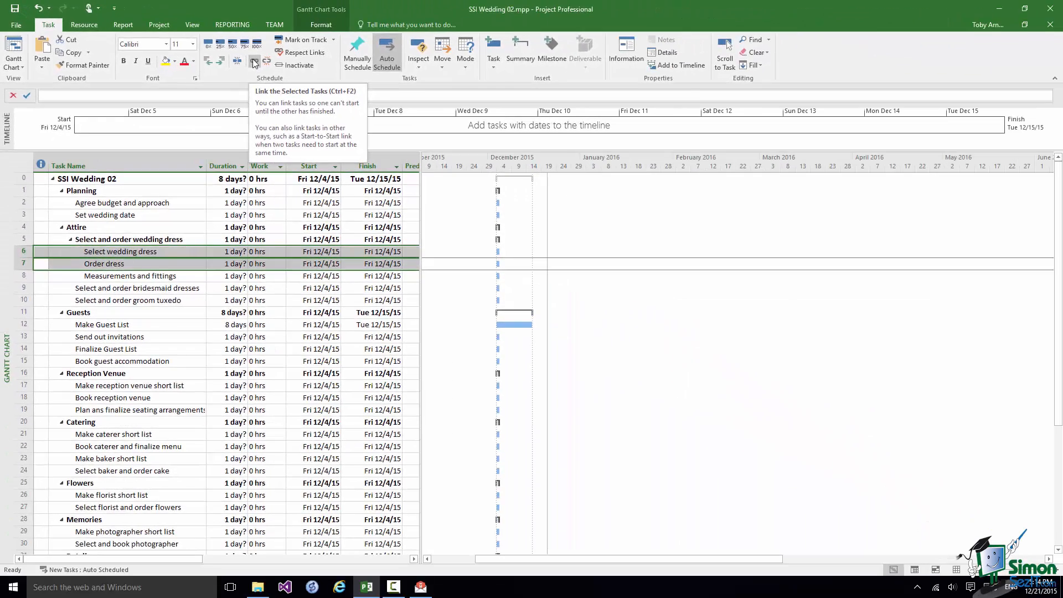
left_click(254, 63)
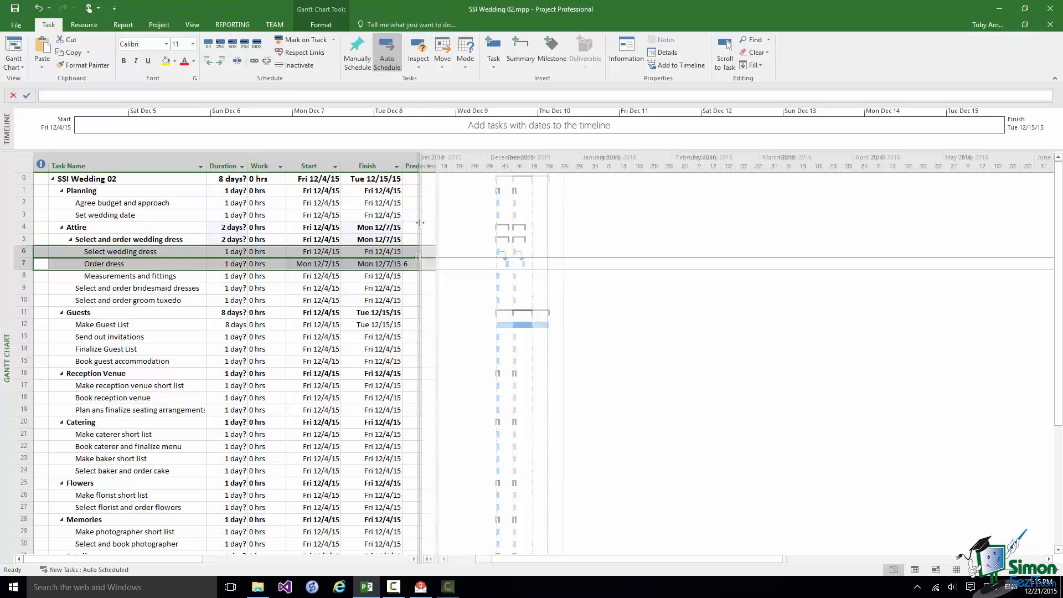
Widen the task table to show the whole Predecessors column and examine the Order dress task's predecessor entry
left_click_drag(437, 262, 473, 262)
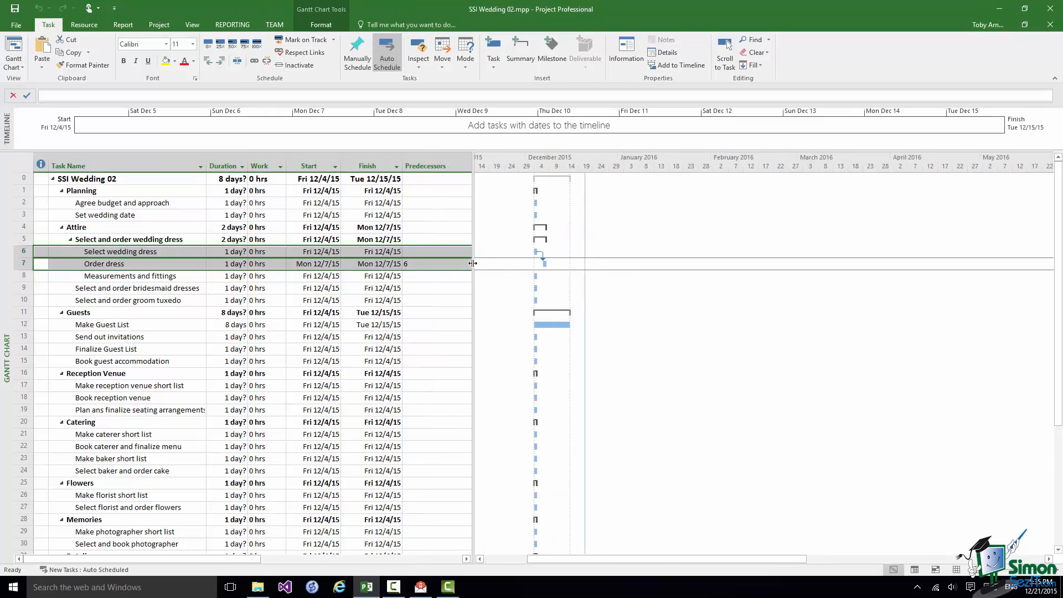
left_click(443, 162)
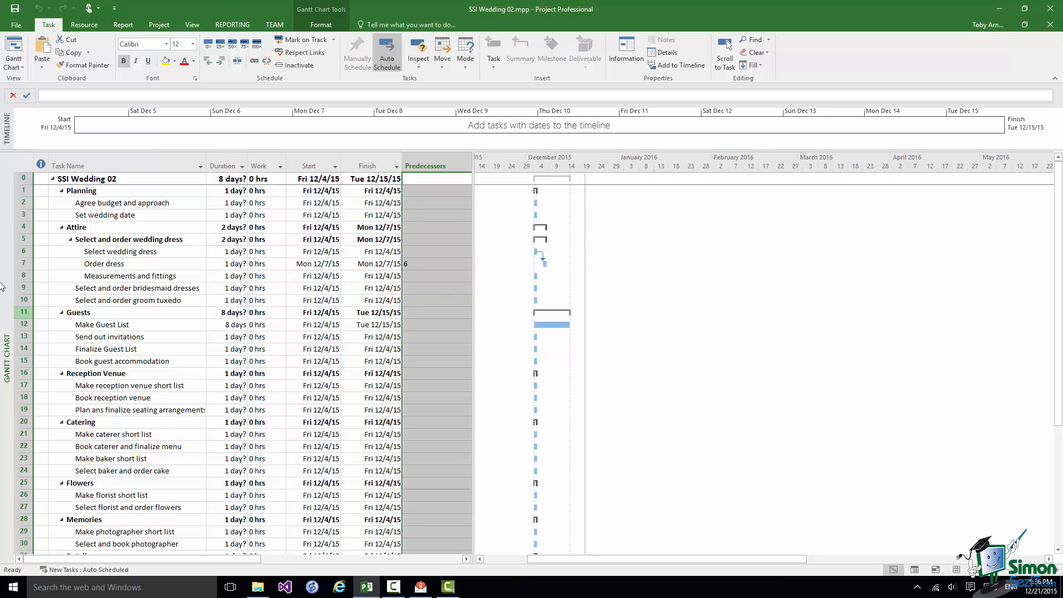
left_click(410, 261)
type("6")
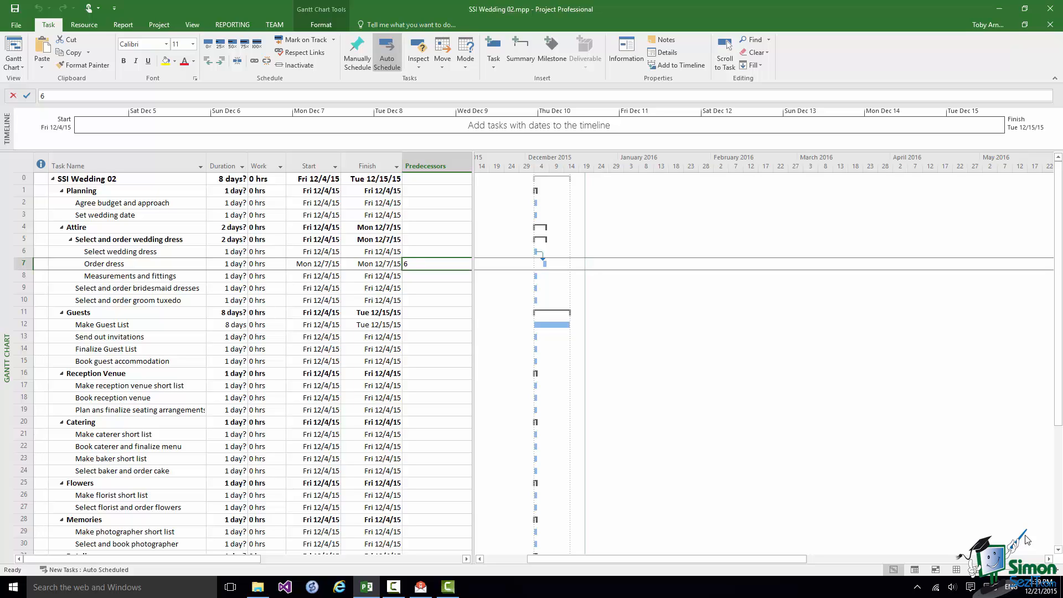
Set the duration of the Select wedding dress task to 40 days
left_click(235, 254)
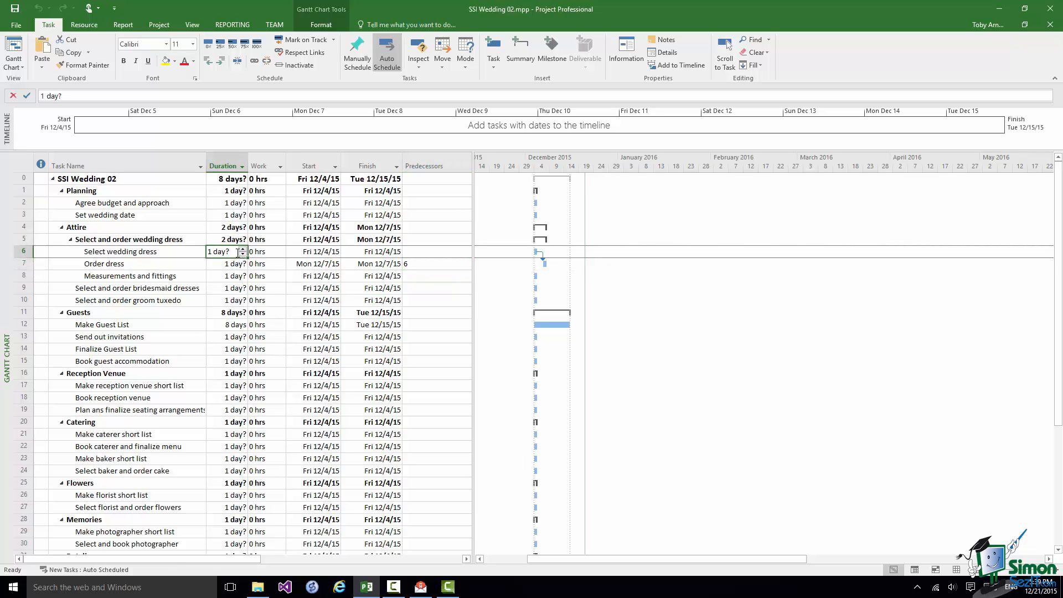
key("F2")
key("BackSpace")
key("BackSpace")
key("BackSpace")
key("BackSpace")
key("BackSpace")
key("BackSpace")
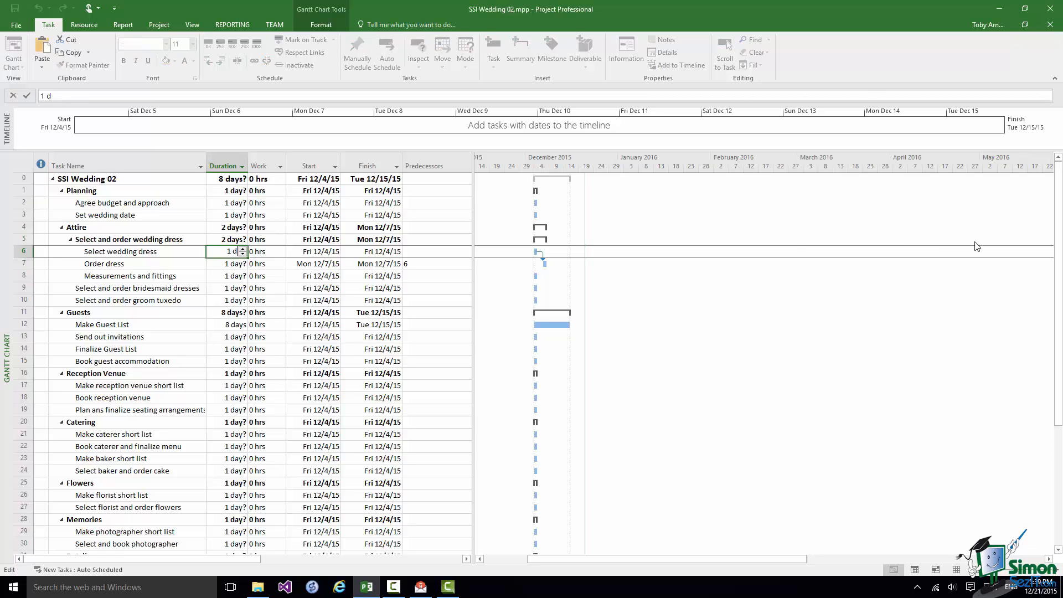
type("40 days")
left_click(23, 97)
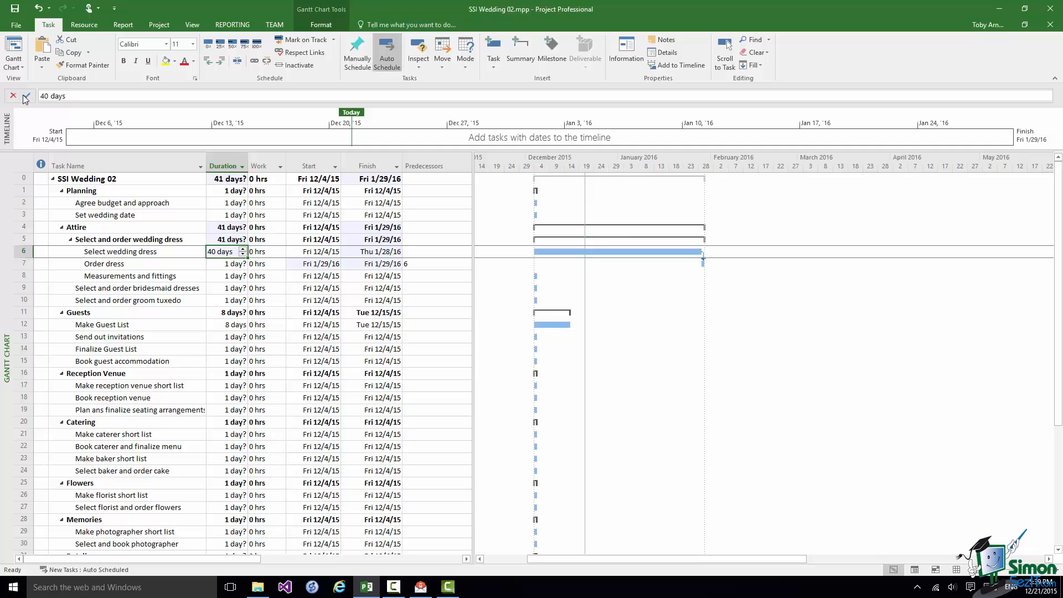
Turn off the Estimated option for the Order dress task's duration in its task information
left_click(104, 263)
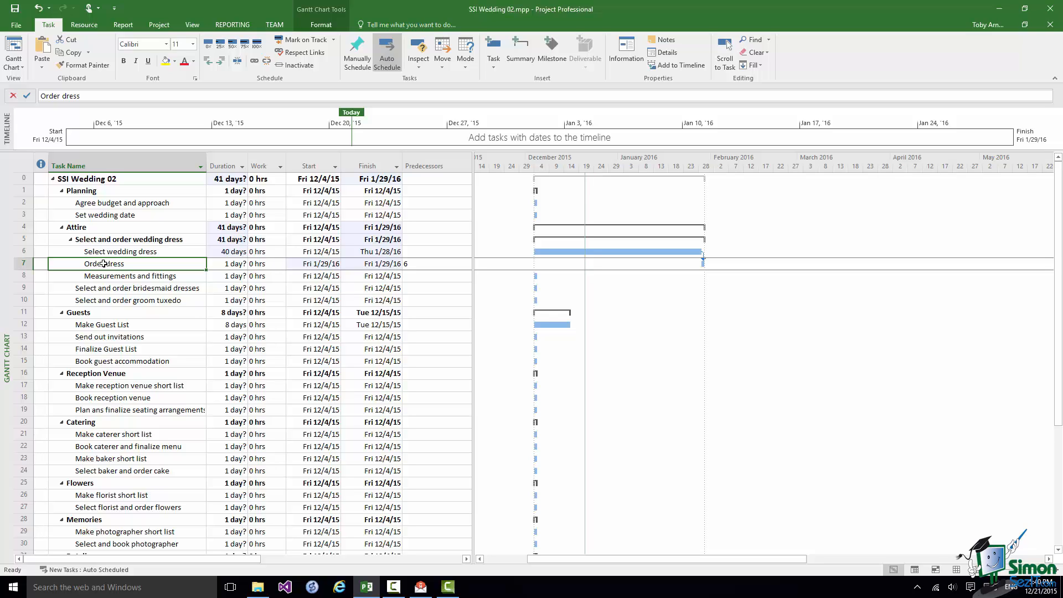
left_click(232, 264)
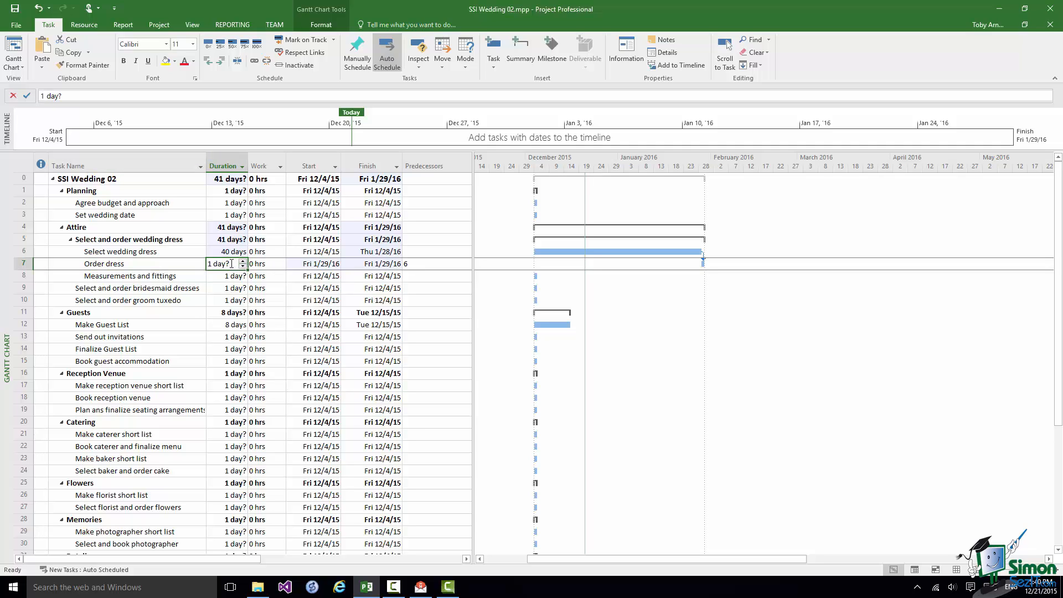
left_click(232, 264)
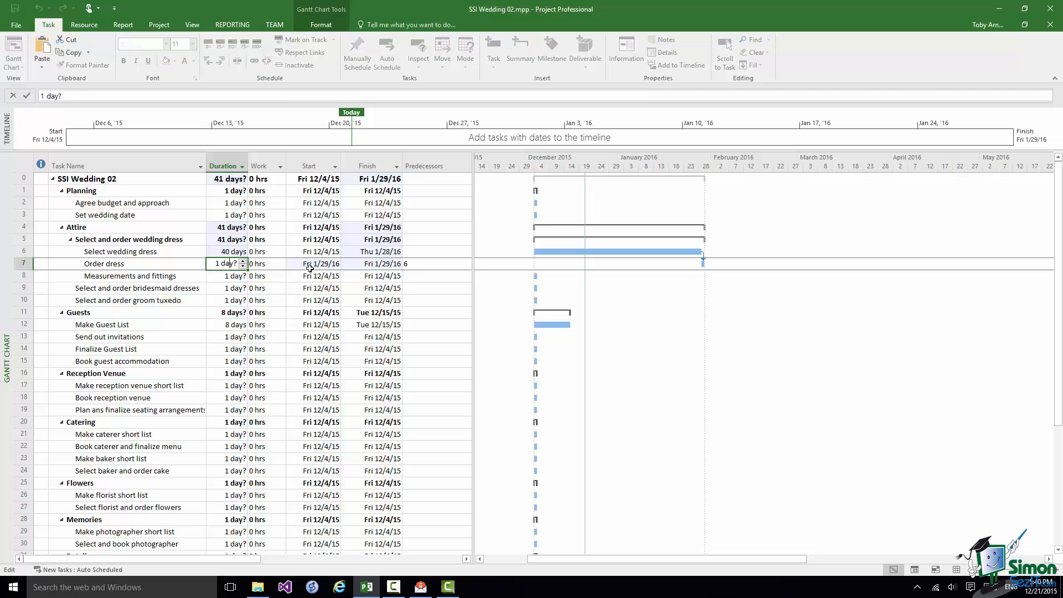
double_click(126, 264)
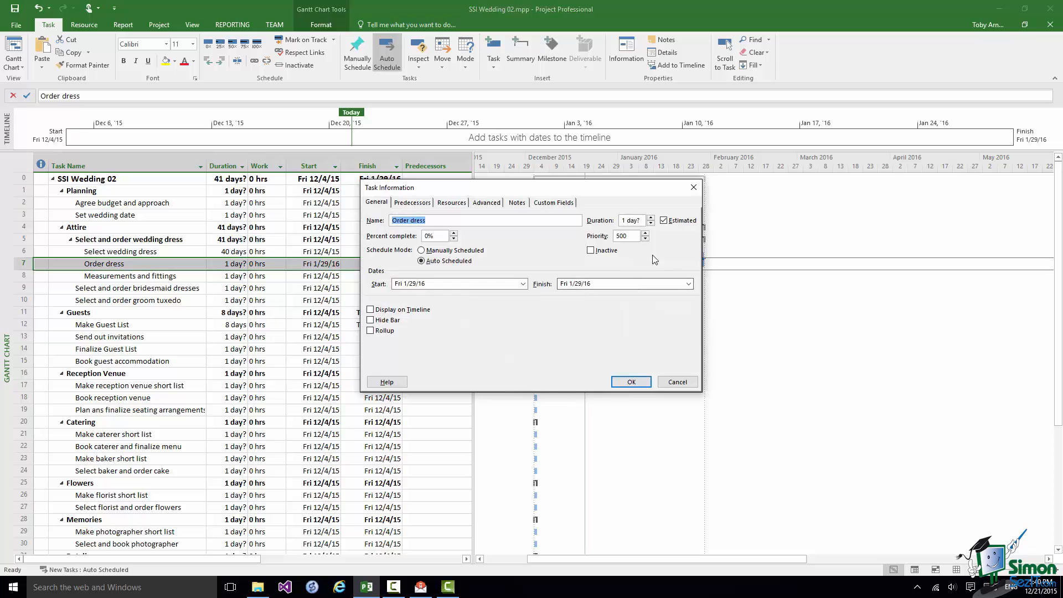
left_click(664, 221)
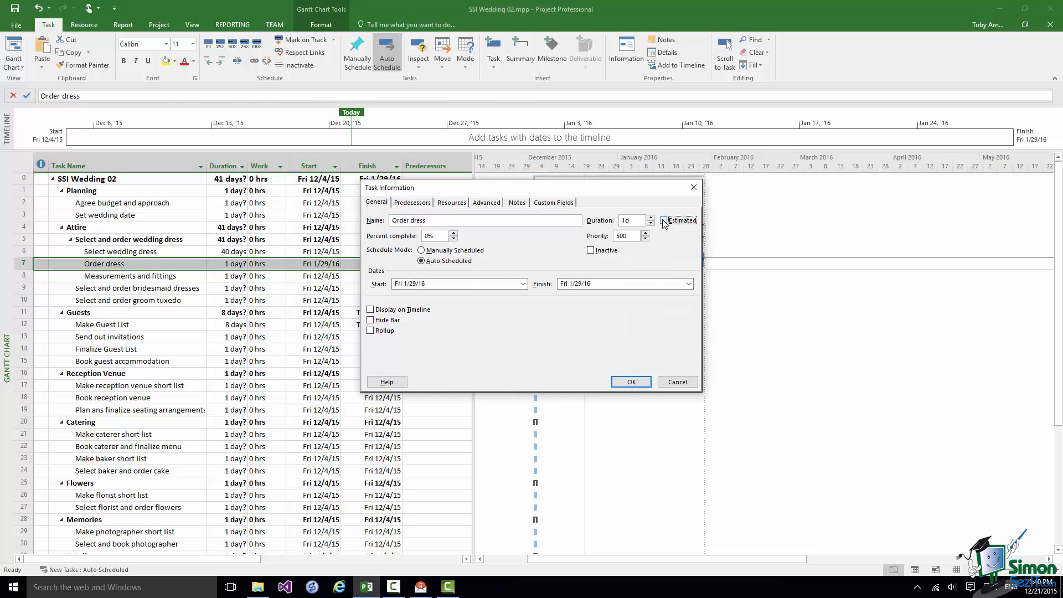
left_click(630, 382)
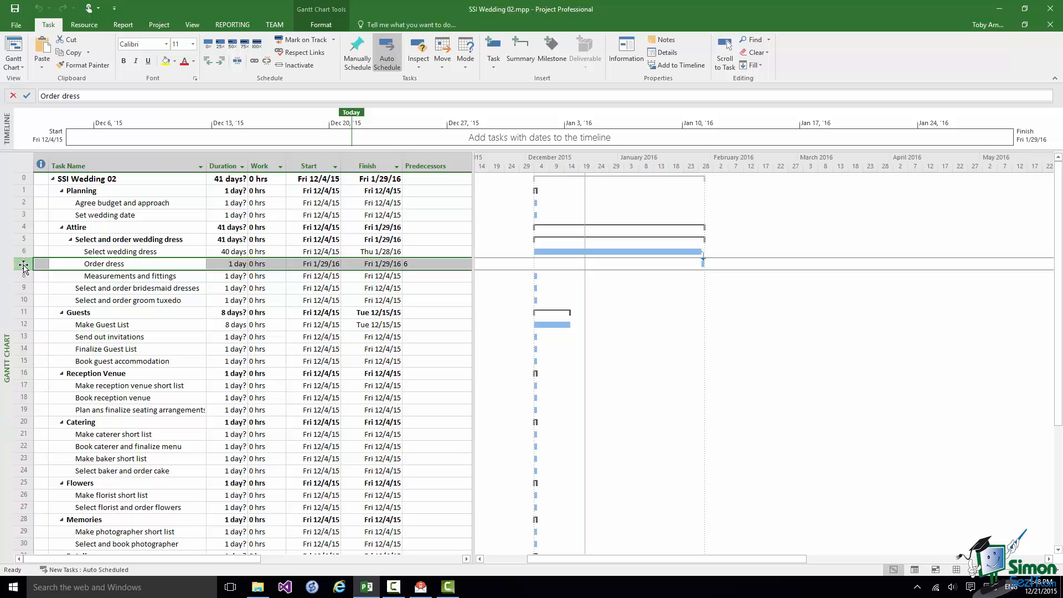
Link the Order dress task to the Measurements and fittings task
left_click_drag(23, 265, 20, 276)
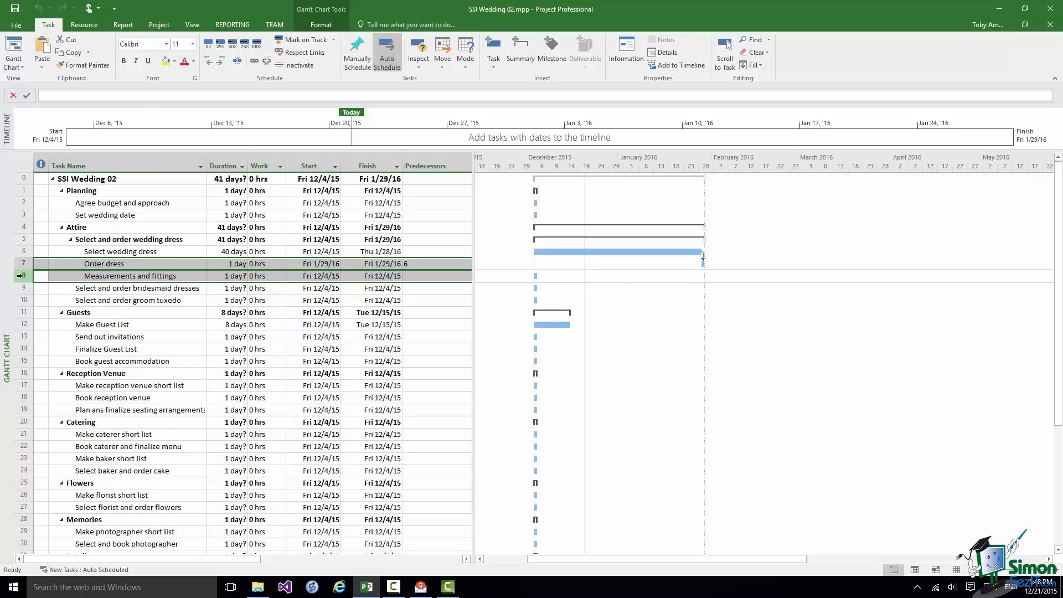
right_click(20, 276)
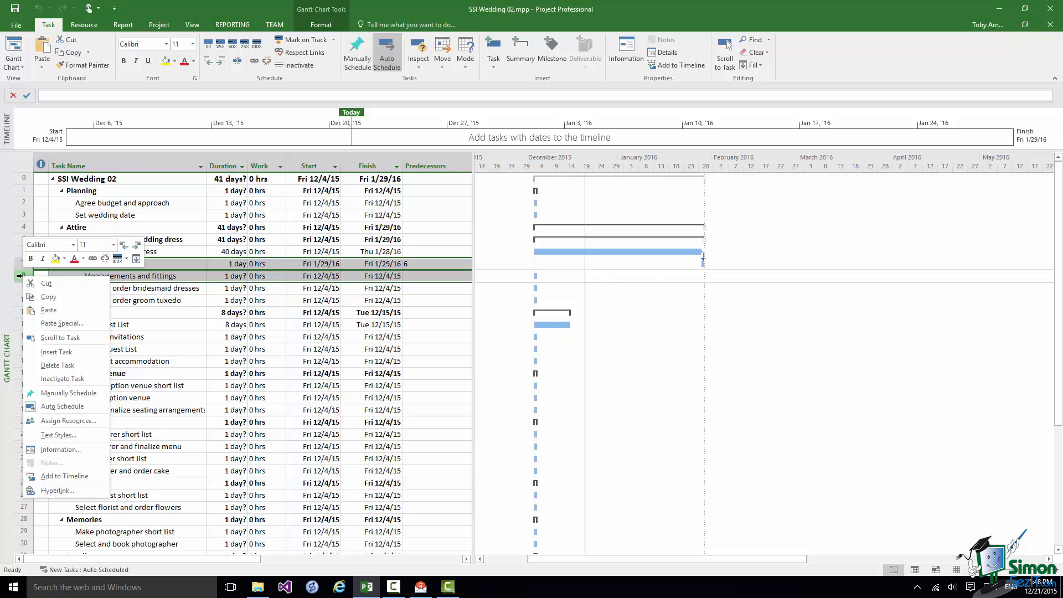
left_click(93, 259)
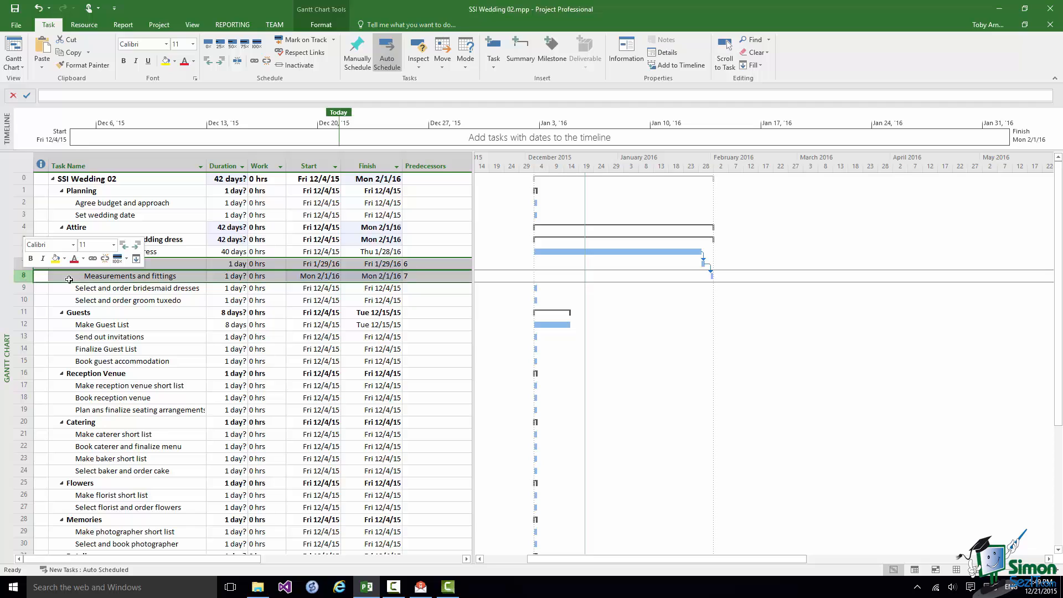
Turn off the Estimated option for Measurements and fittings and set its duration to 40d
double_click(26, 277)
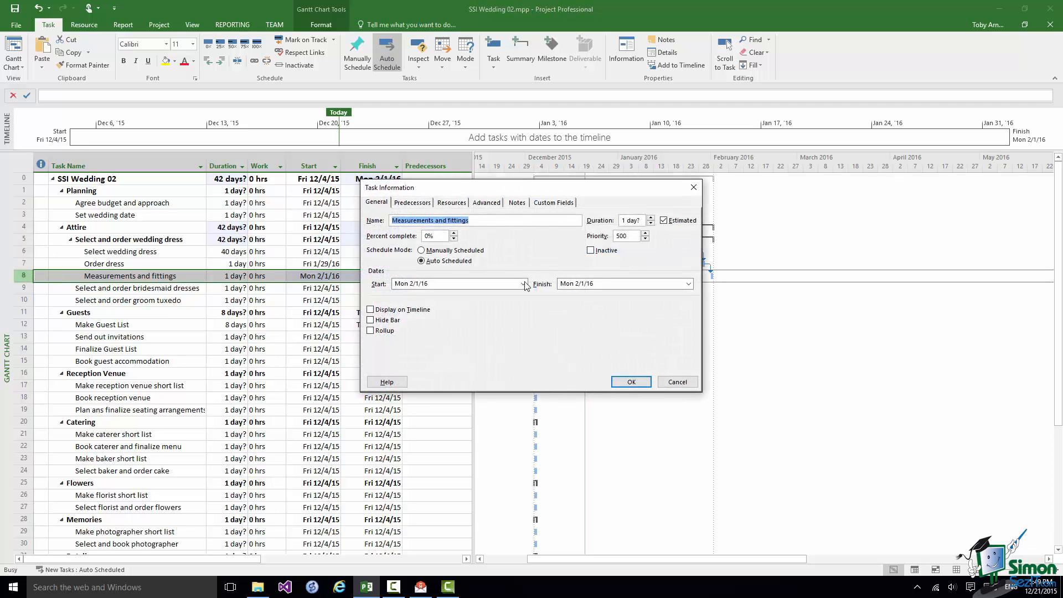
left_click(664, 221)
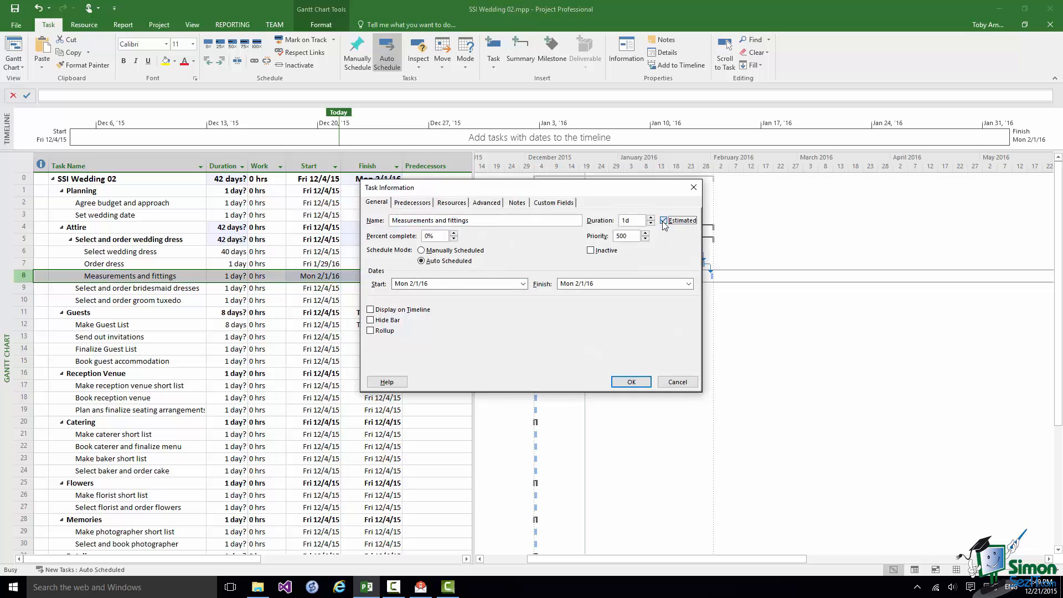
left_click(628, 222)
key("BackSpace")
key("BackSpace")
type("40d")
left_click(631, 381)
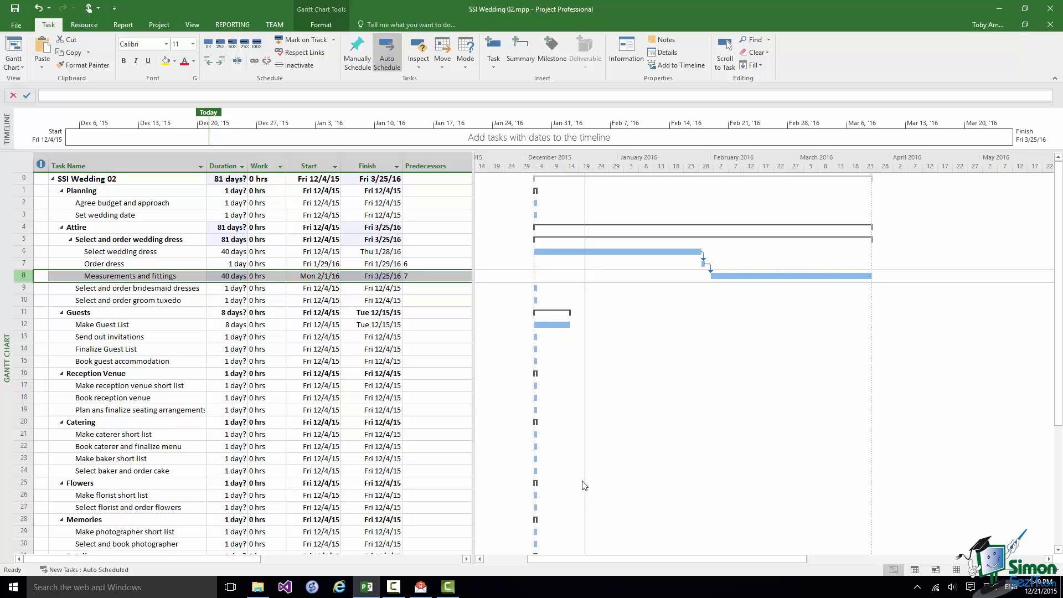
Link the Select wedding dress task to the Select and order bridesmaid dresses task
left_click(22, 252)
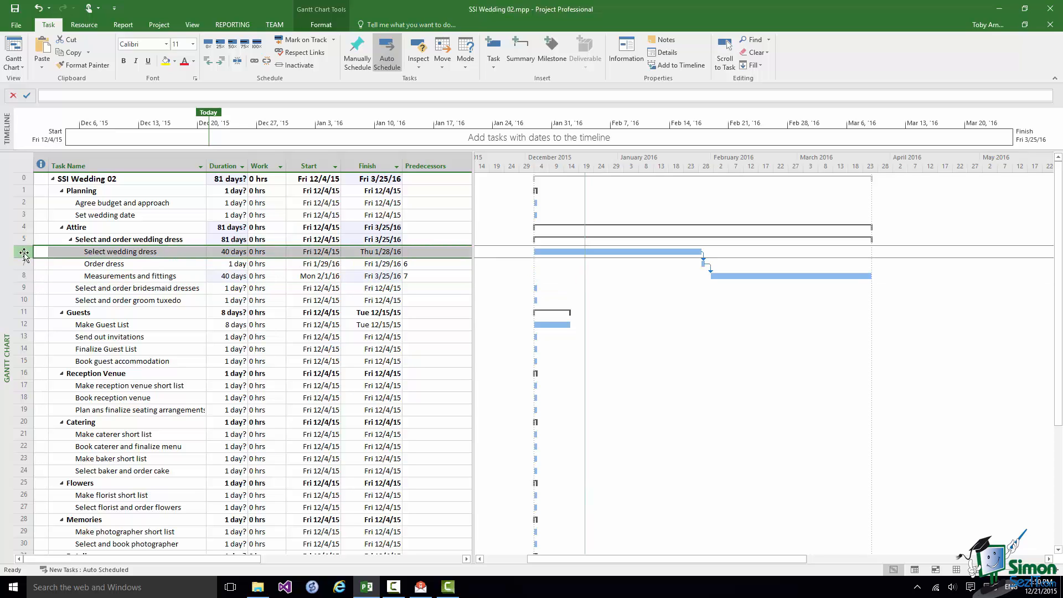
left_click(22, 287, "ctrl")
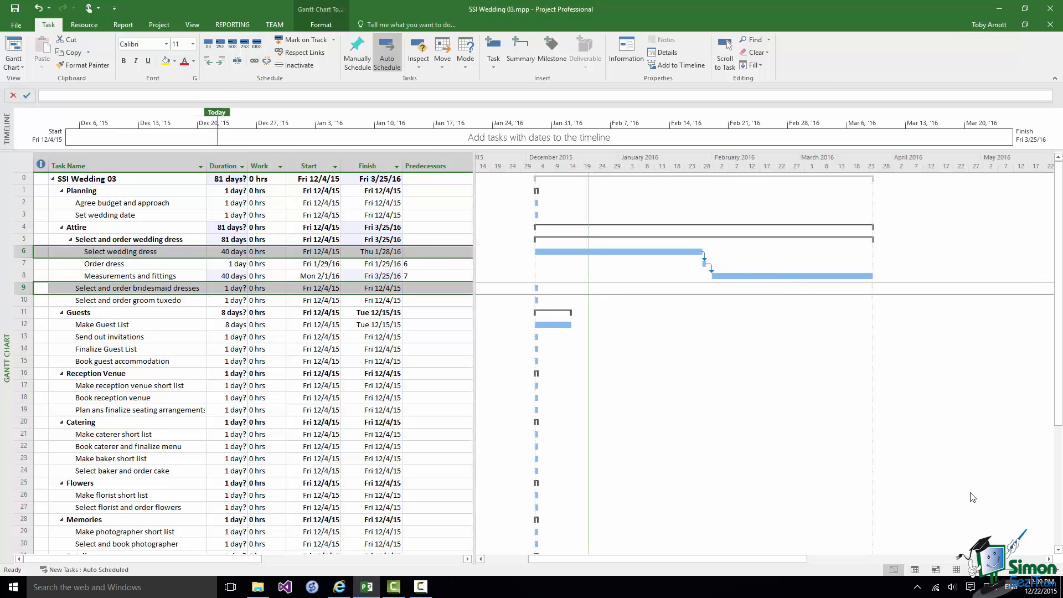
left_click(254, 62)
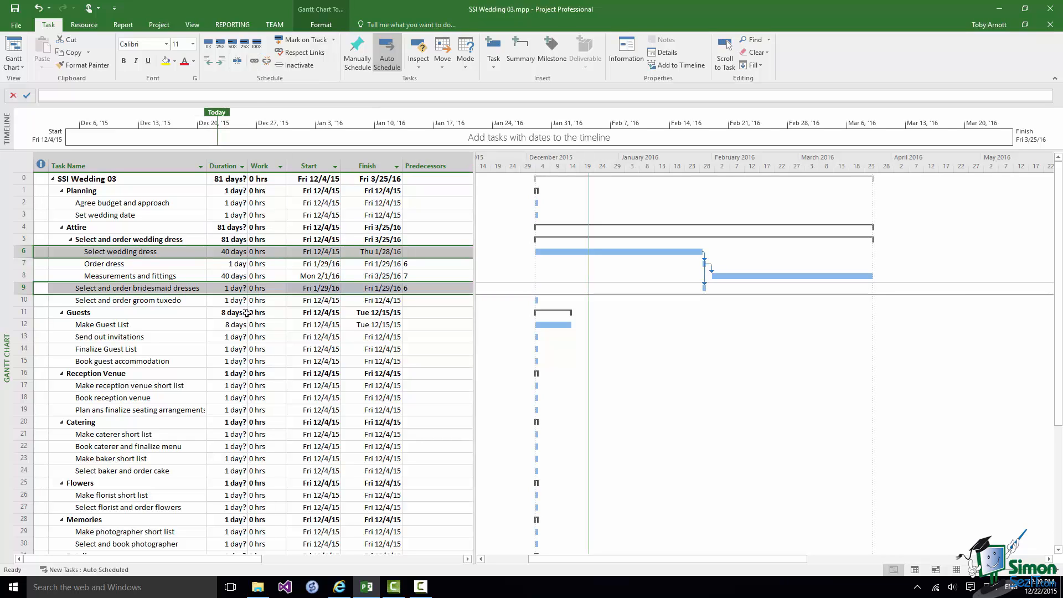
Set the duration of the Select and order bridesmaid dresses task to 60 days
left_click(232, 288)
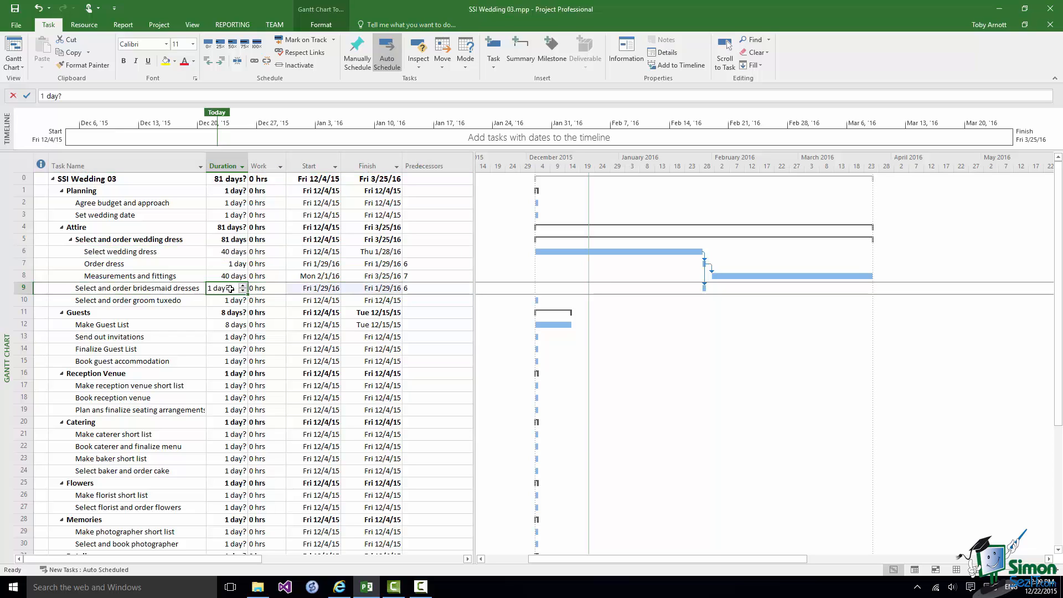
left_click(230, 289)
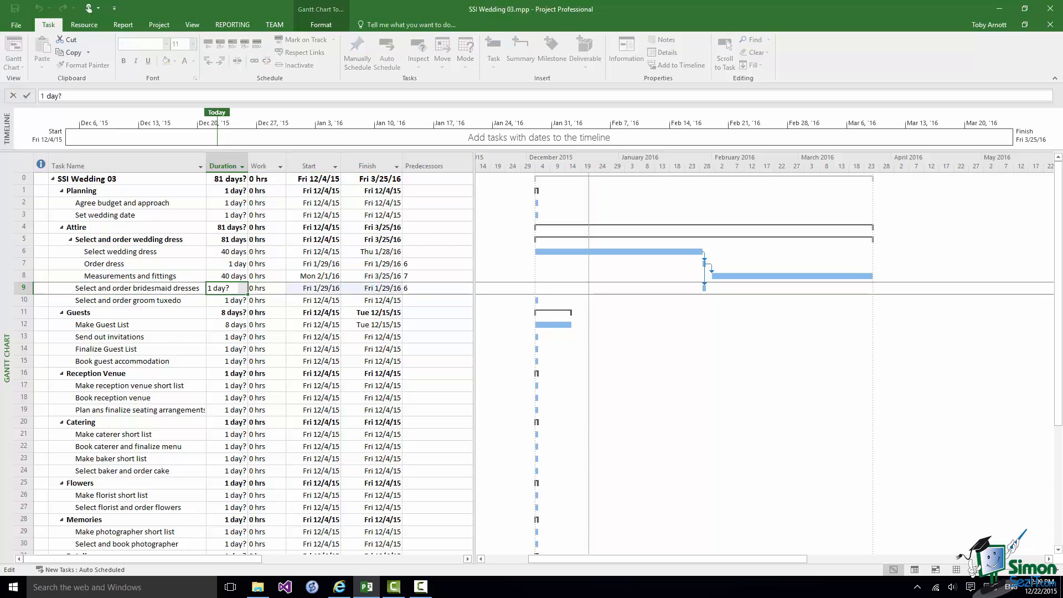
key("BackSpace")
type("s")
key("Home")
key("Delete")
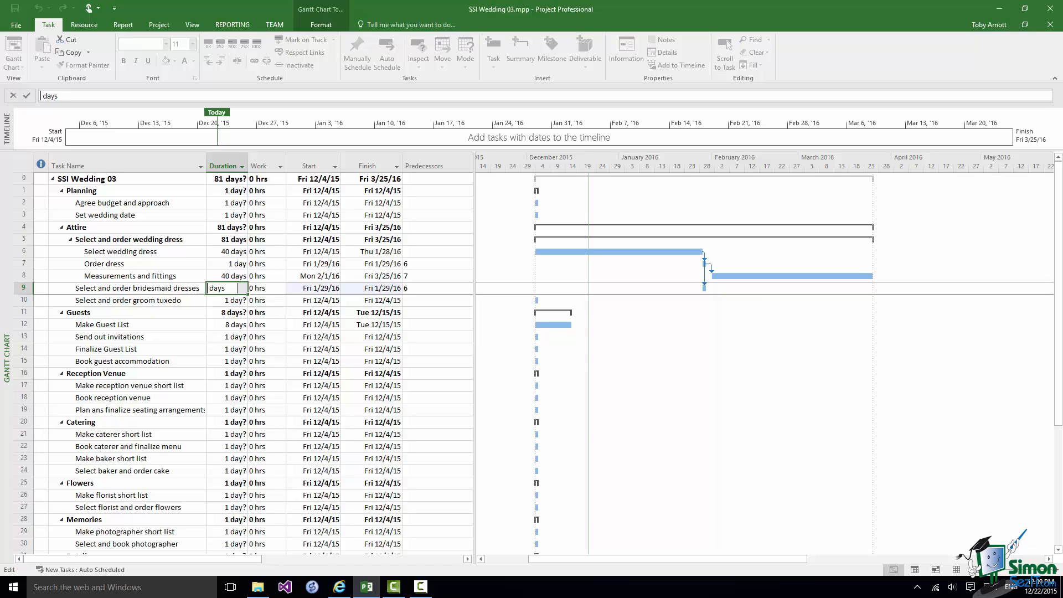
type("60")
left_click(26, 97)
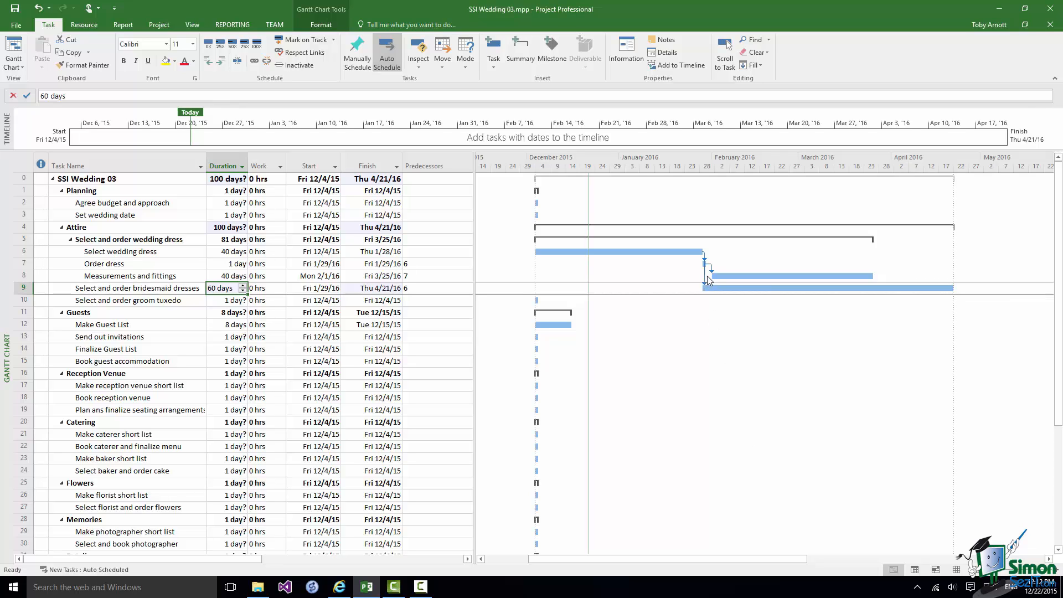
Add a lag of 5d to the dependency from Select wedding dress to Select and order bridesmaid dresses
mouse_move(707, 274)
double_click(706, 273)
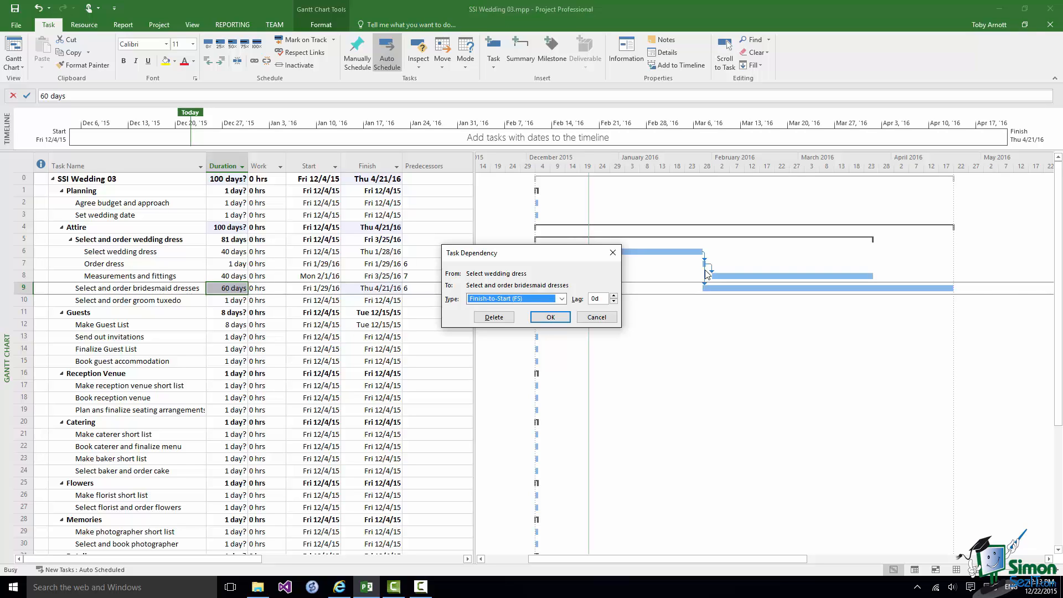
left_click(614, 297)
left_click(613, 297)
left_click(614, 297)
left_click(614, 297)
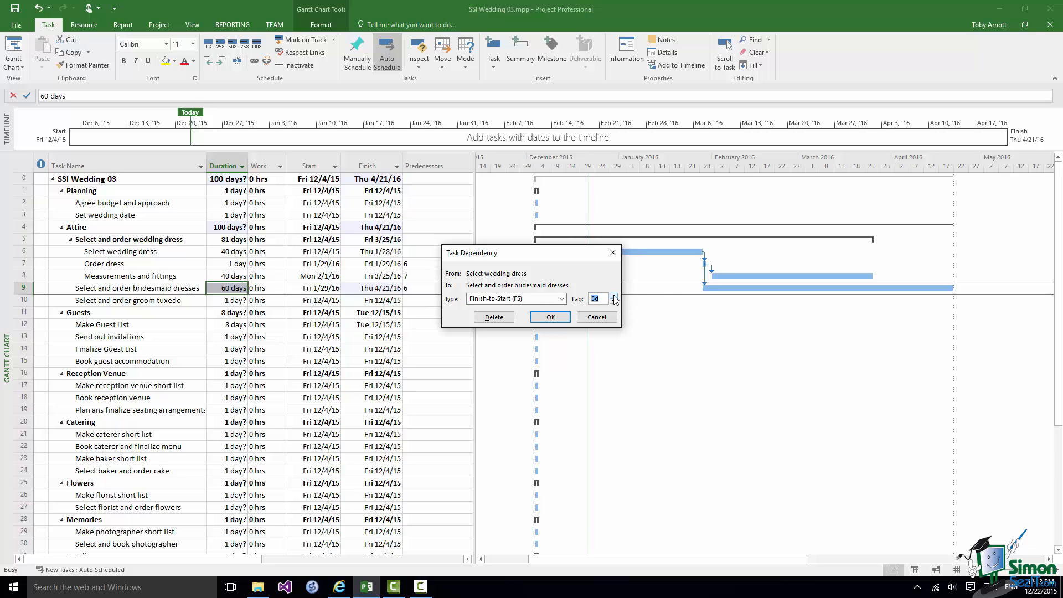
left_click(551, 320)
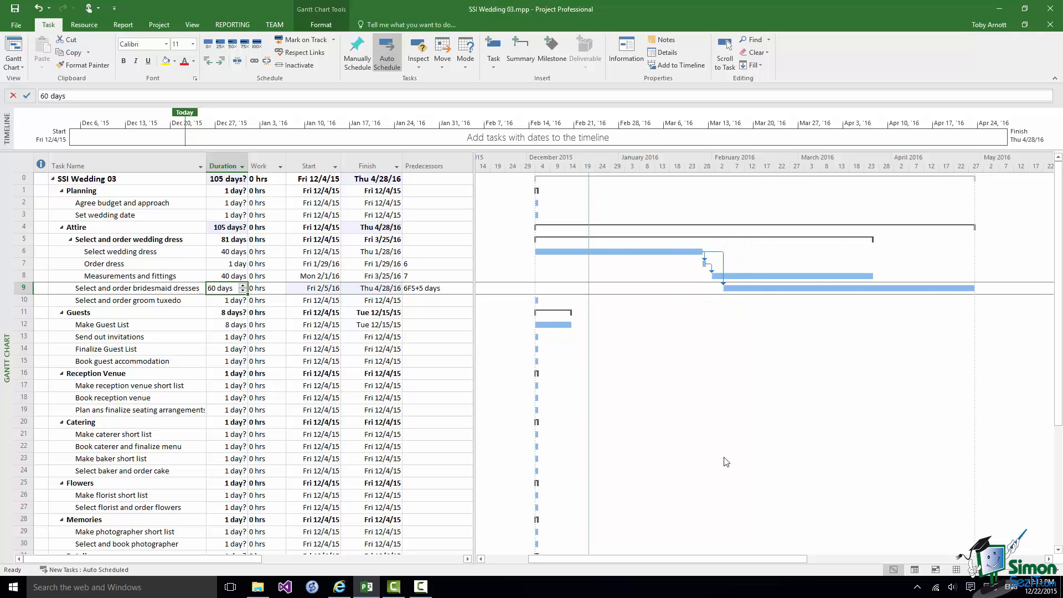
Set the lag of the dependency from Select wedding dress to Select and order bridesmaid dresses to -5d
double_click(719, 255)
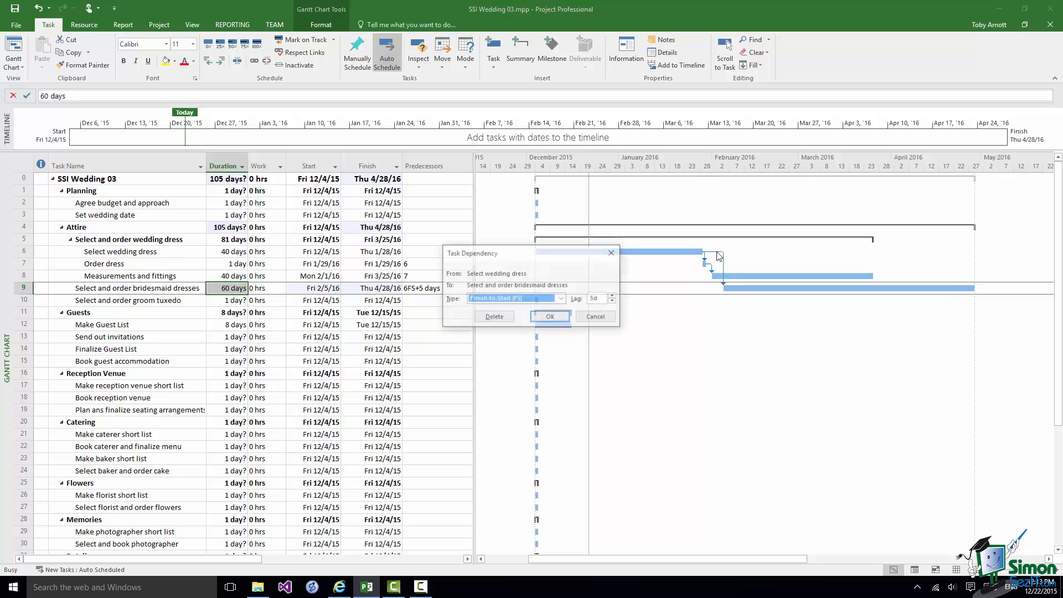
left_click(613, 301)
left_click(614, 301)
left_click(614, 301)
left_click(614, 301)
left_click(613, 302)
left_click(613, 301)
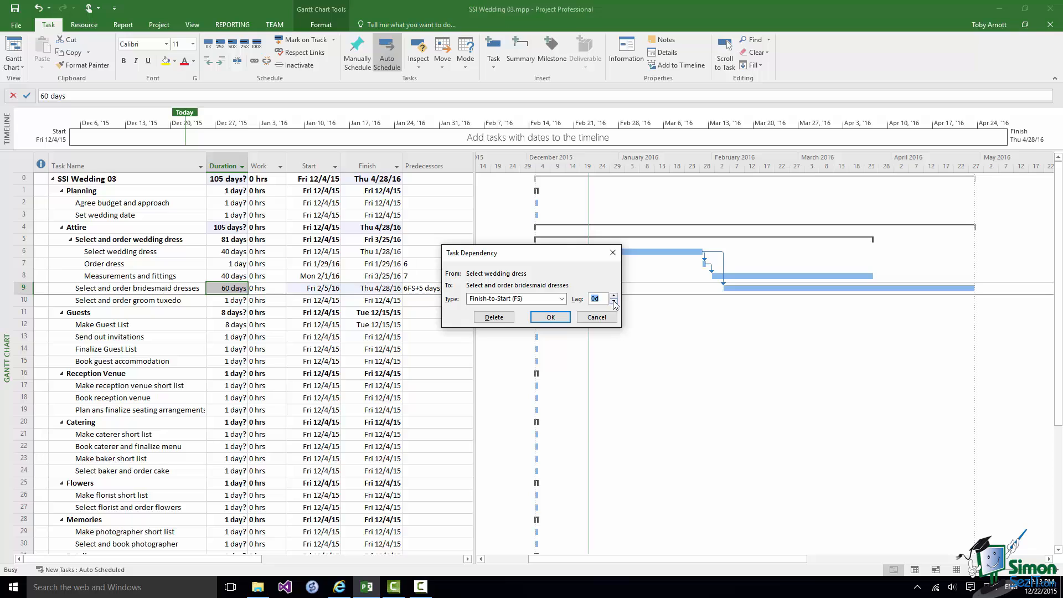
left_click(614, 302)
left_click(551, 317)
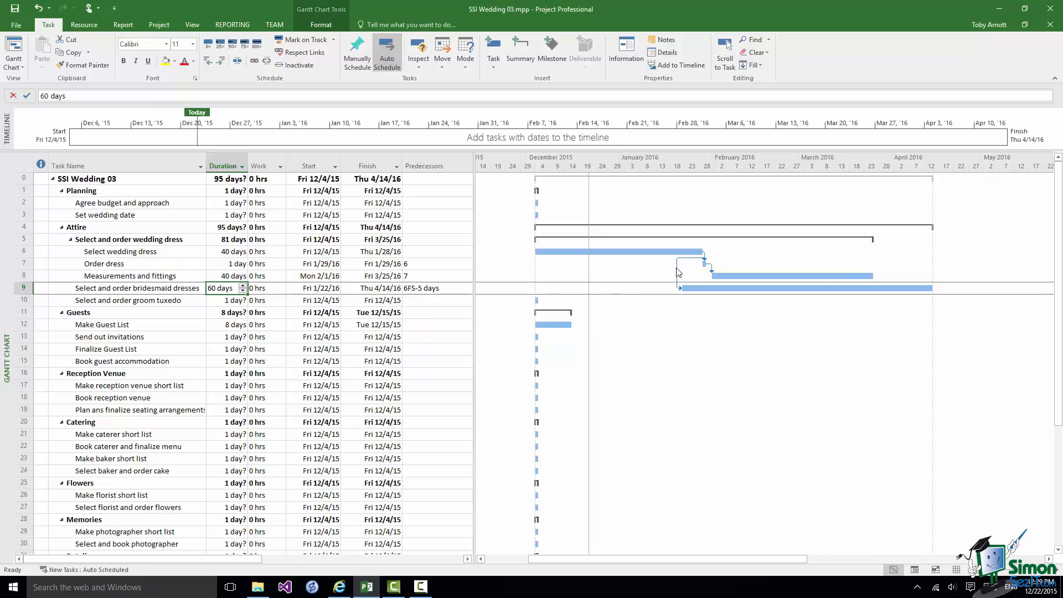
double_click(677, 272)
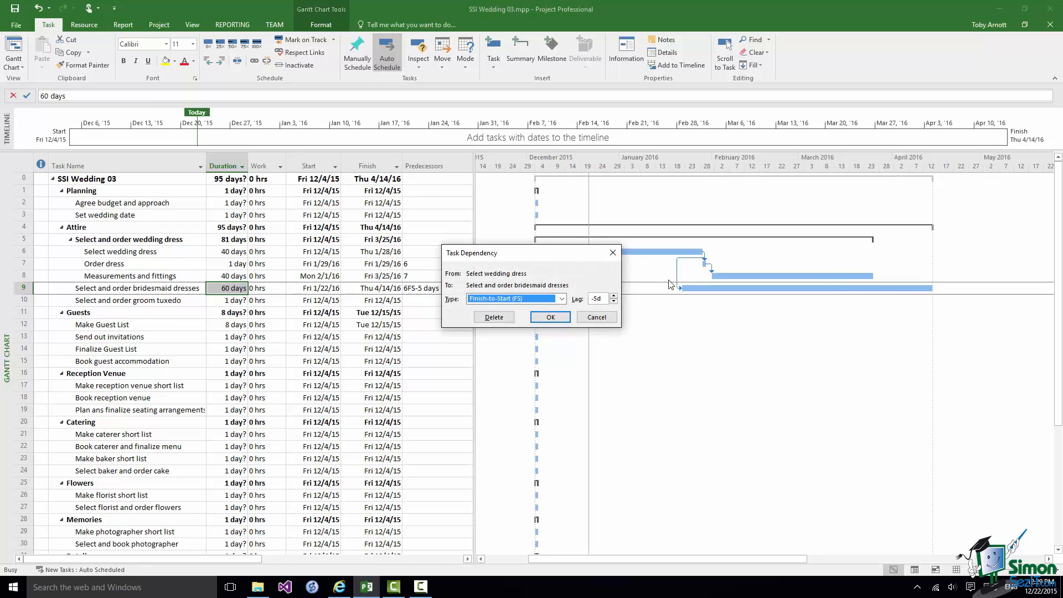
left_click(614, 296)
left_click(614, 297)
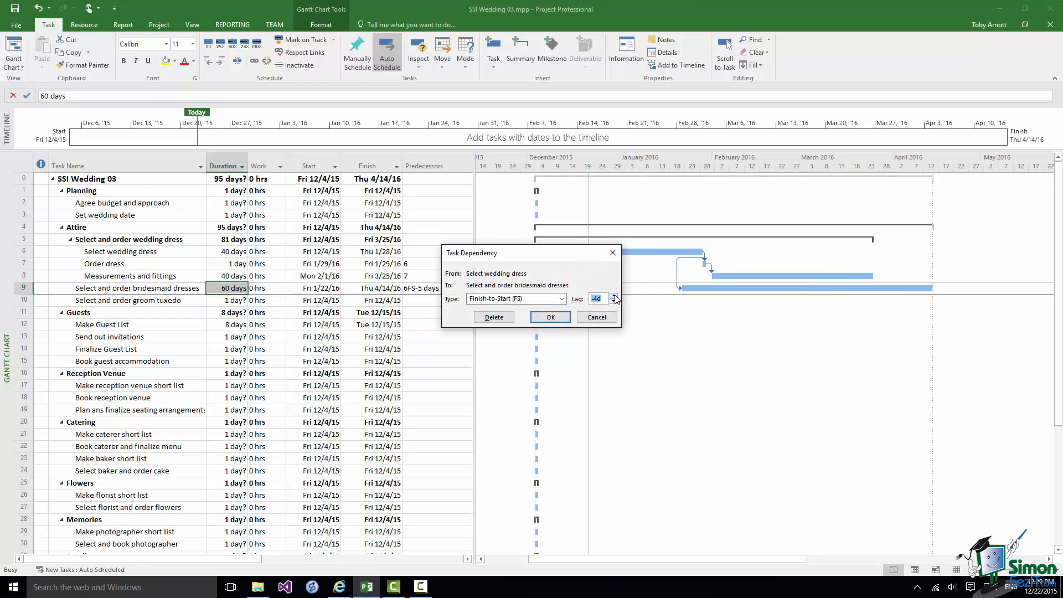
left_click(614, 297)
left_click(614, 296)
left_click(614, 296)
left_click(562, 298)
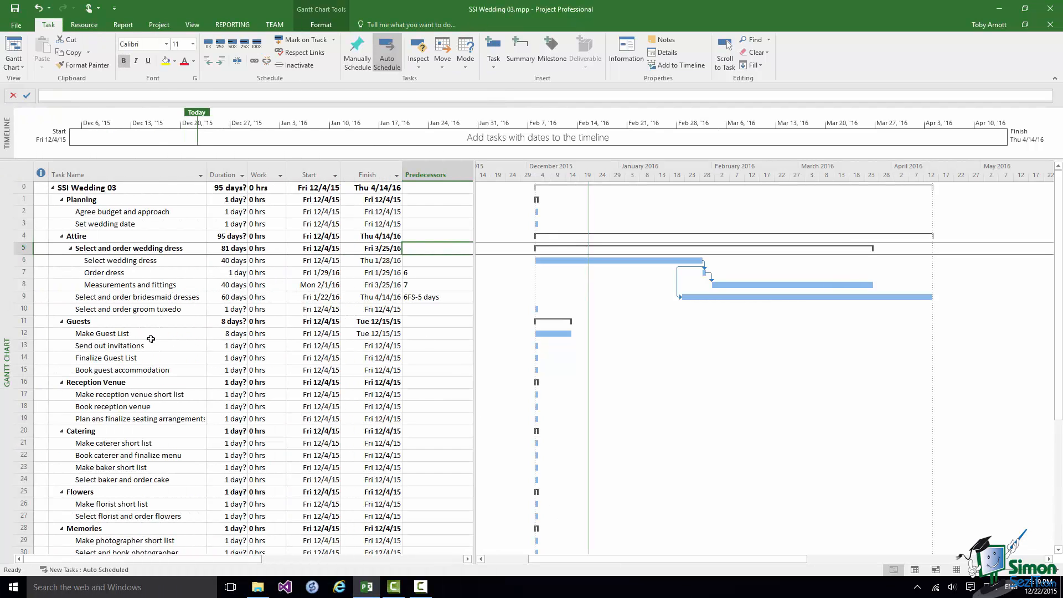
Set the duration of the Make Guest List task to 15 days
left_click(117, 334)
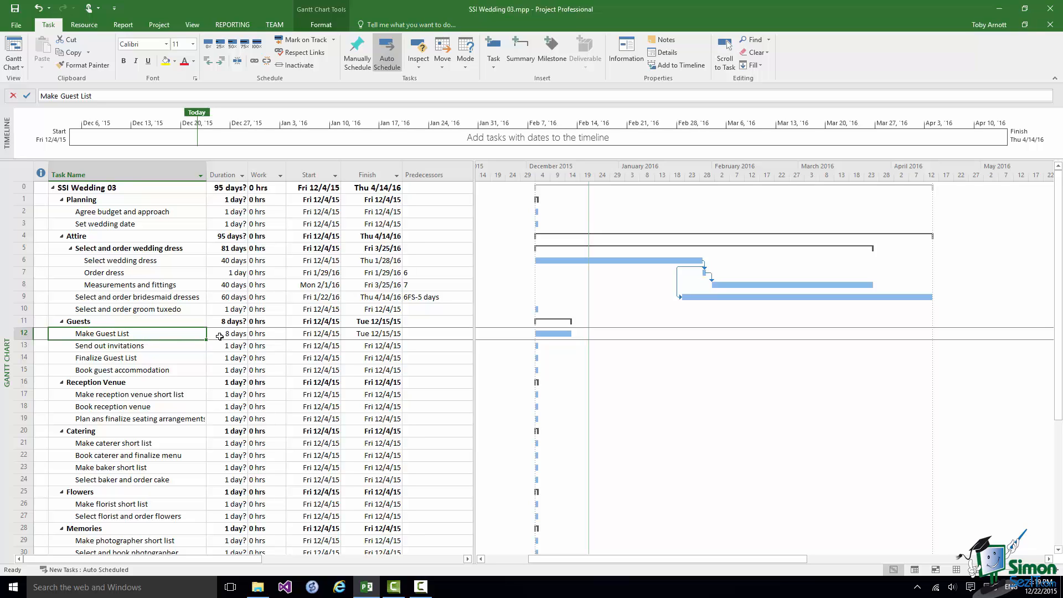
left_click(234, 335)
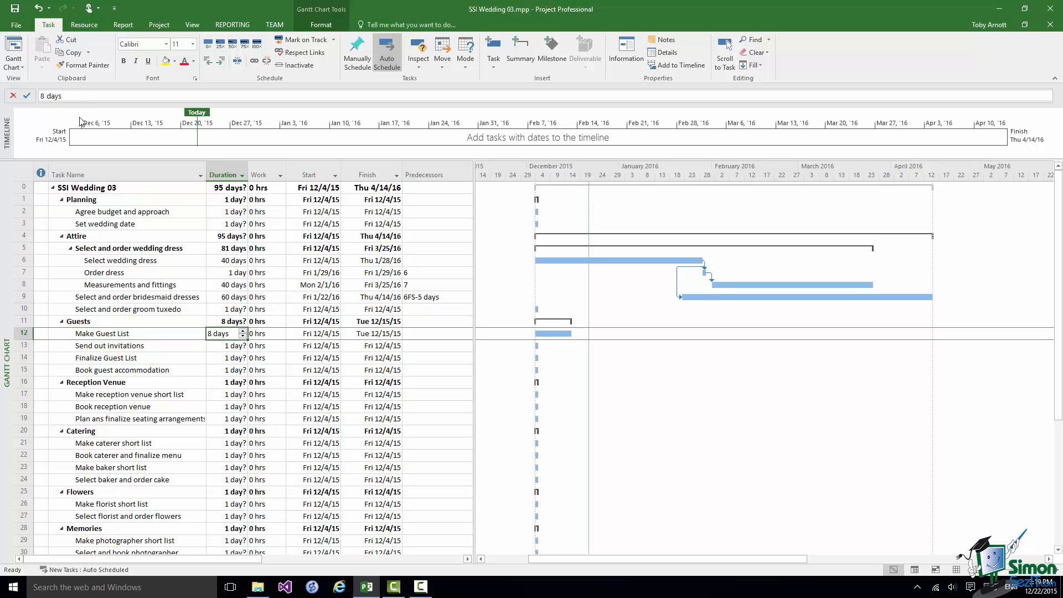
left_click(79, 96)
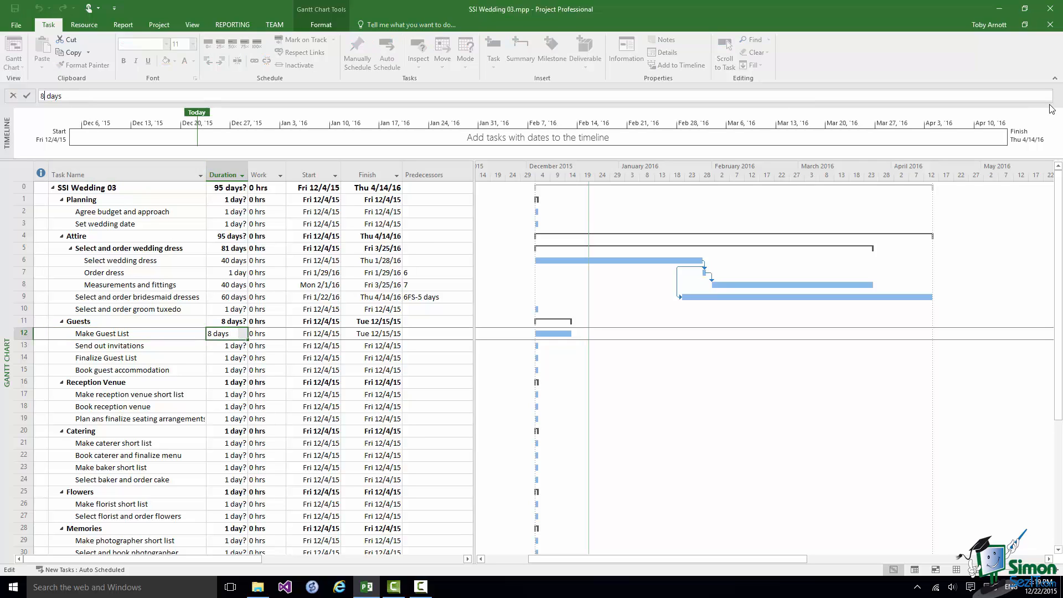
key("BackSpace")
type("15")
Set the duration of the Send out invitations task to 20 days
left_click(139, 345)
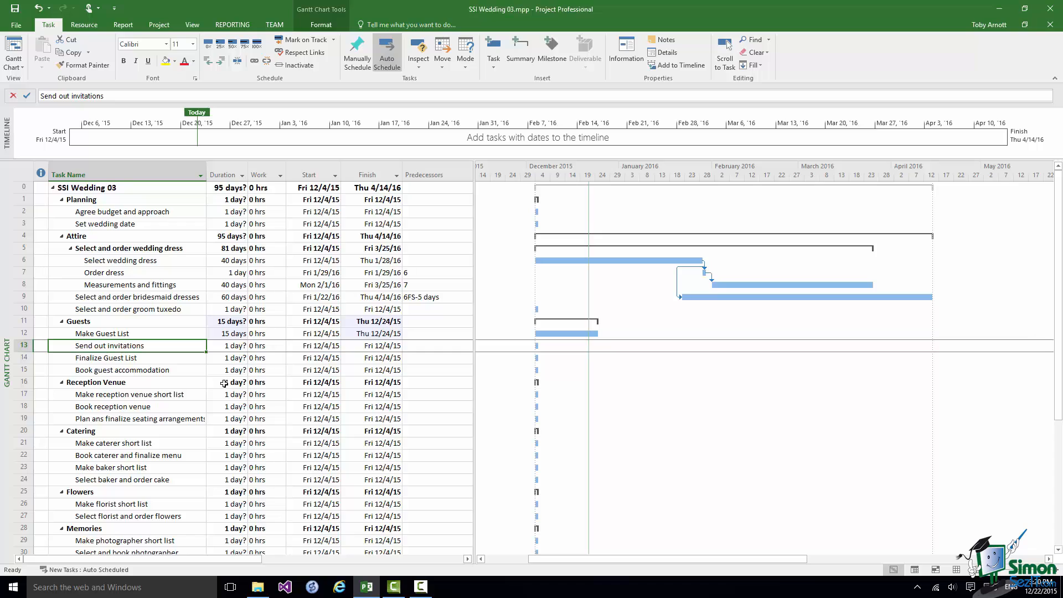
left_click(233, 345)
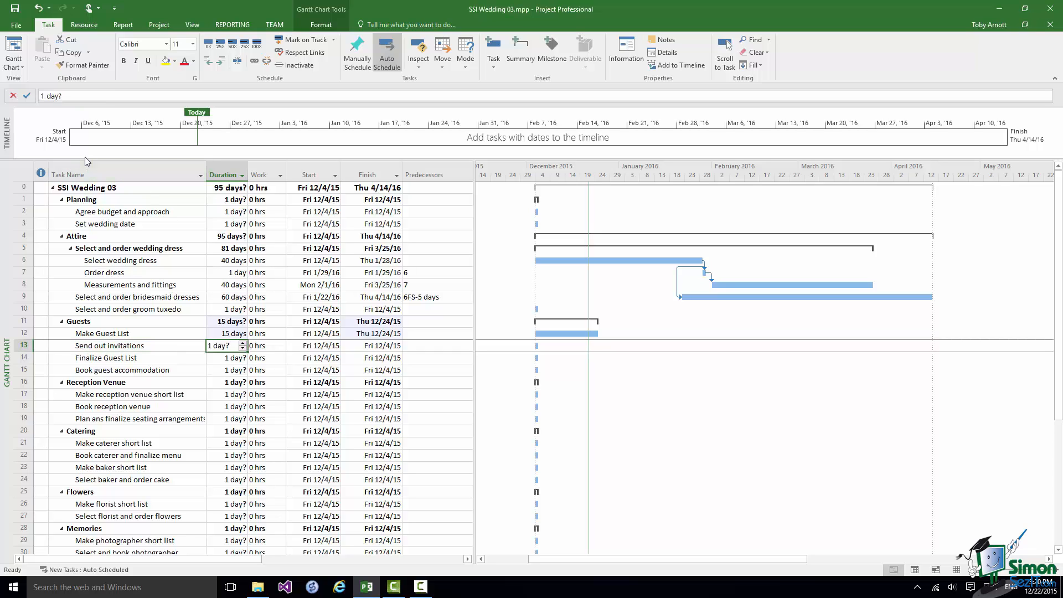
left_click(234, 346)
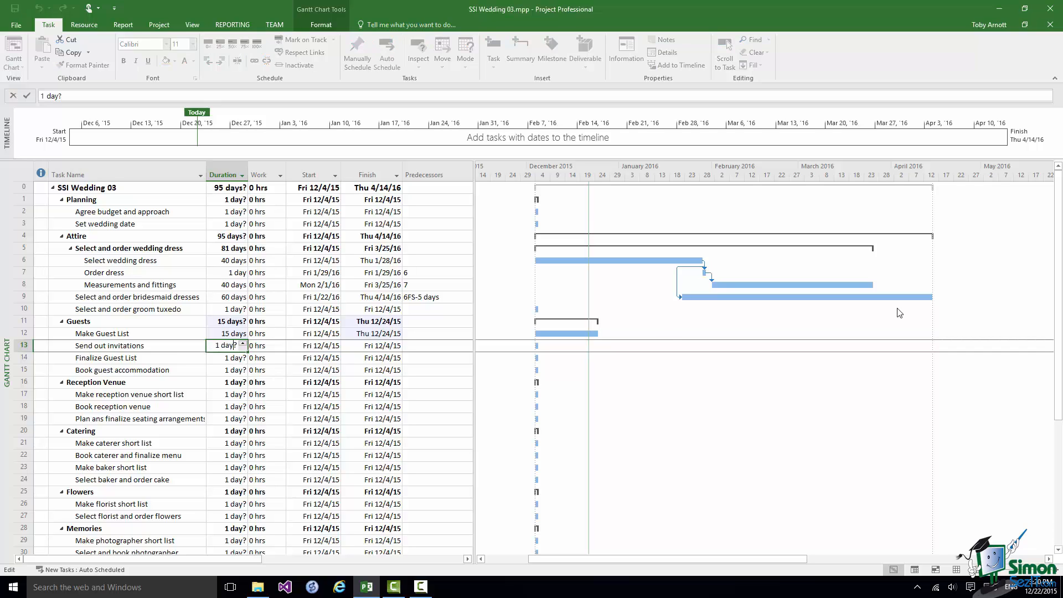
key("Delete")
Link the Make Guest List task to the Send out invitations task
left_click(24, 335)
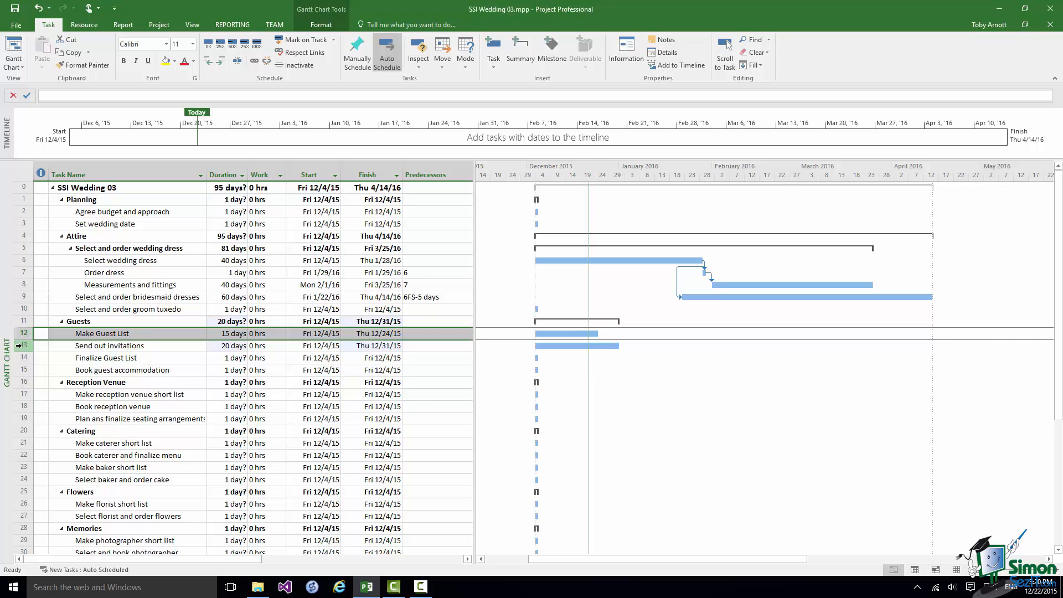
left_click(21, 345, "shift")
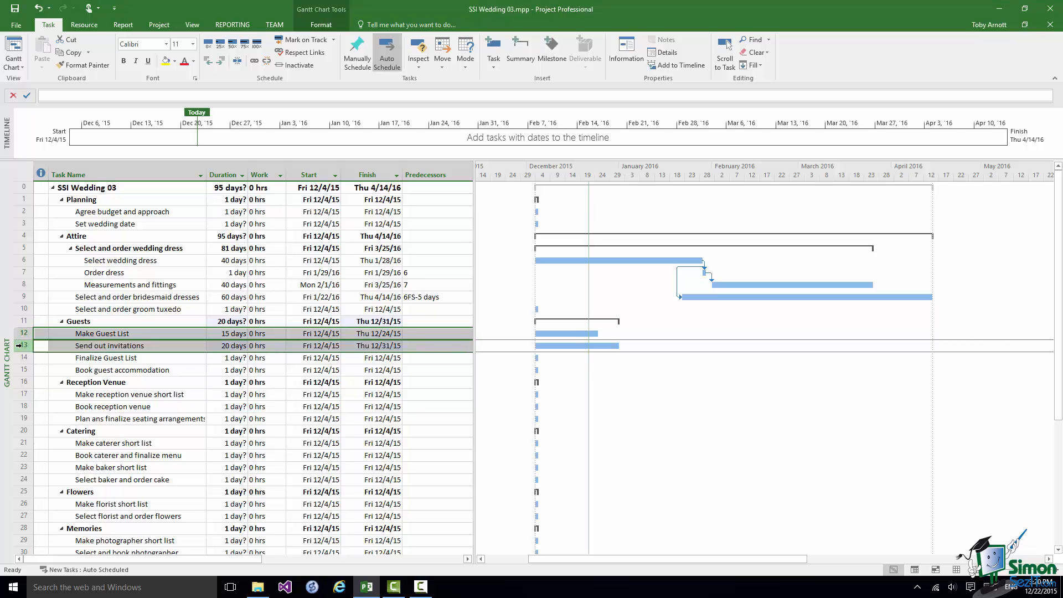
left_click(254, 61)
Change the dependency from Make Guest List to Send out invitations to Start-to-Start (SS) with a lag of 5d
double_click(600, 337)
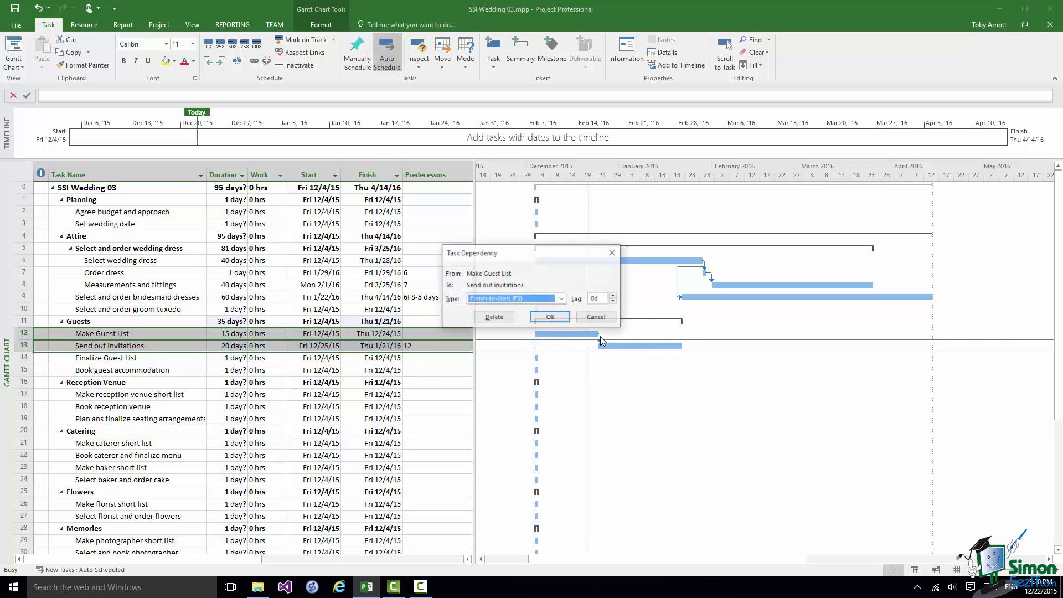
left_click(562, 299)
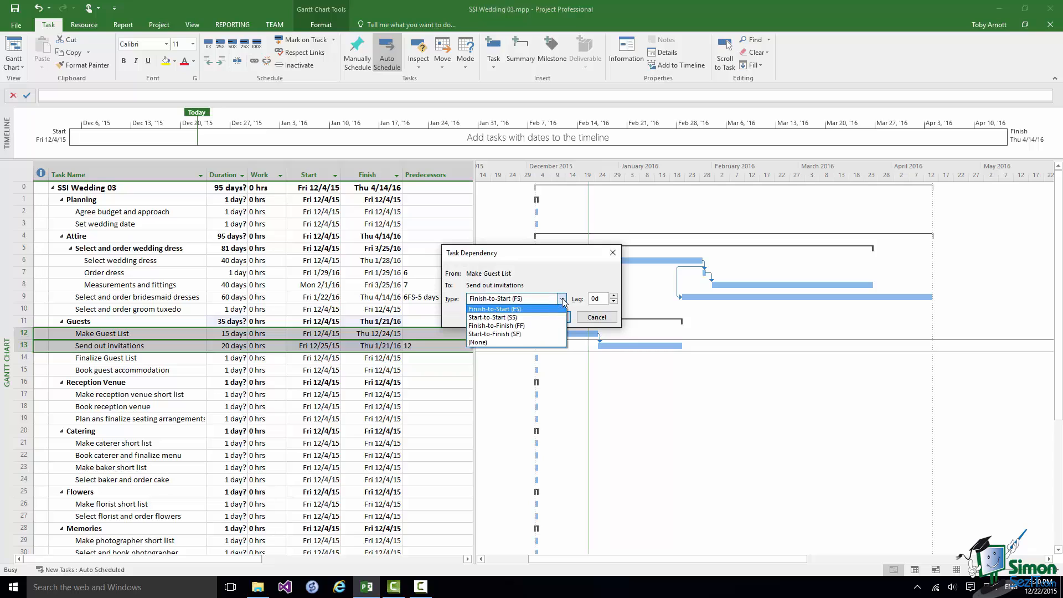
left_click(506, 318)
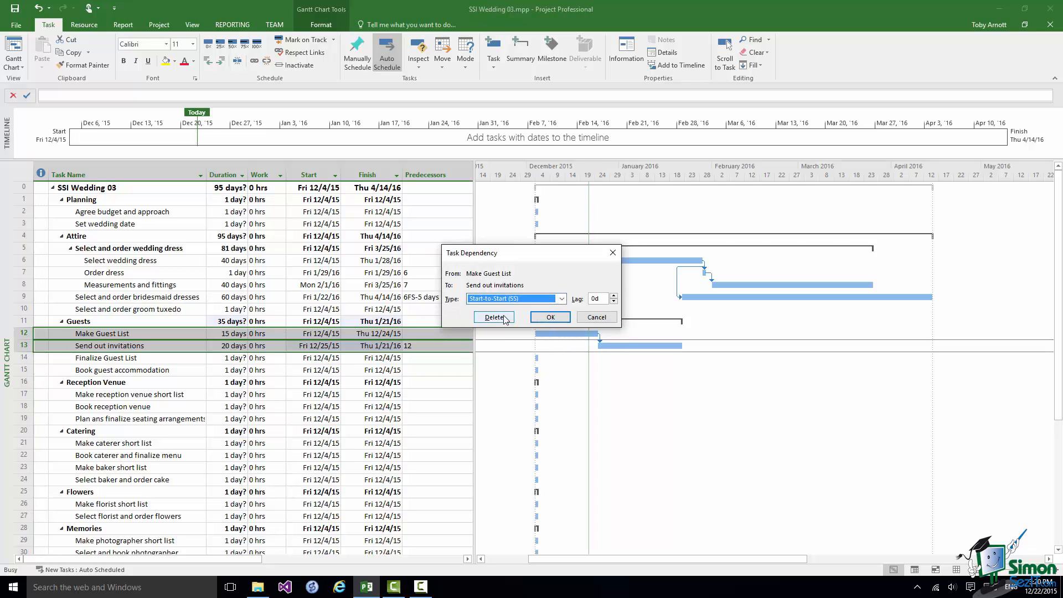
left_click(614, 297)
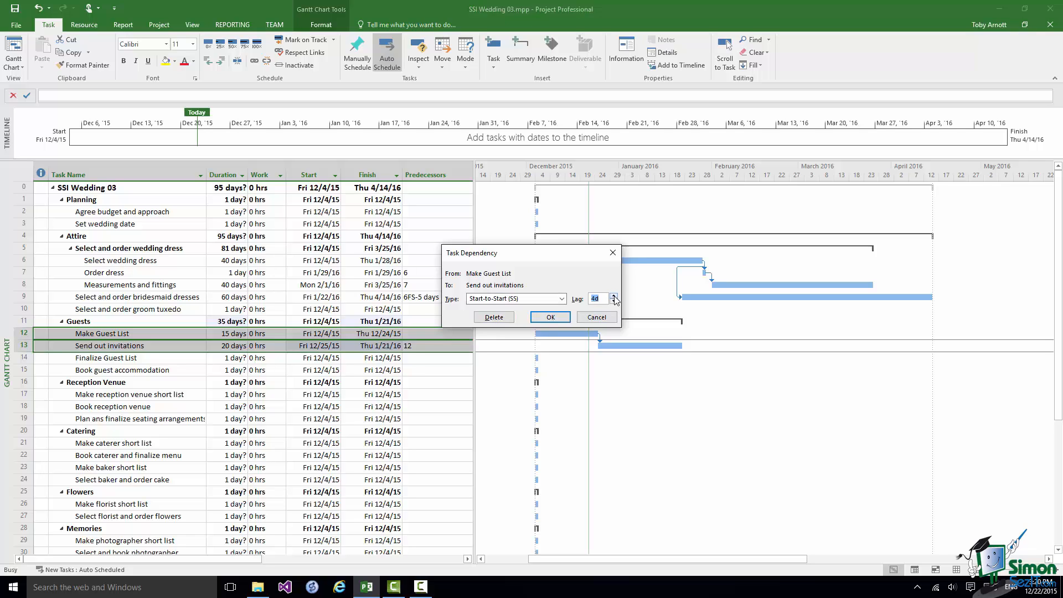
left_click(550, 318)
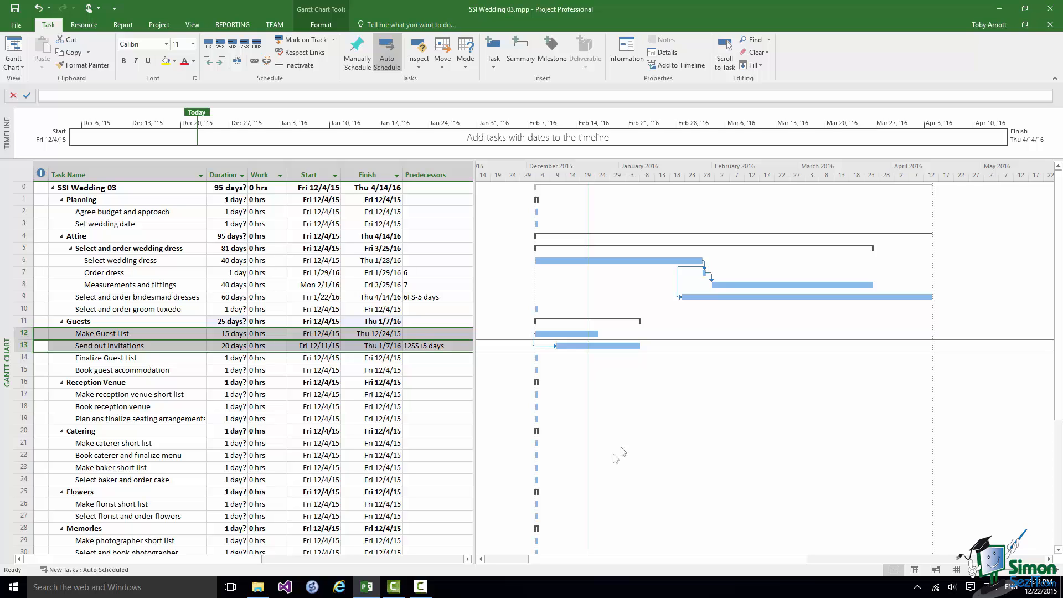
Link the Send out invitations task to the Finalize Guest List task
left_click(20, 347)
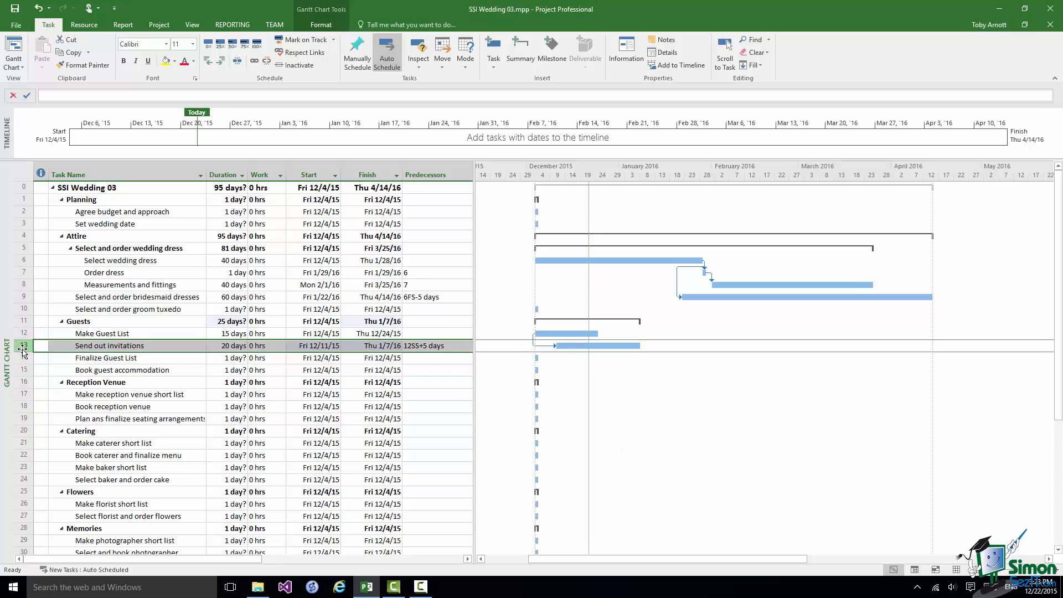
left_click(26, 356, "shift")
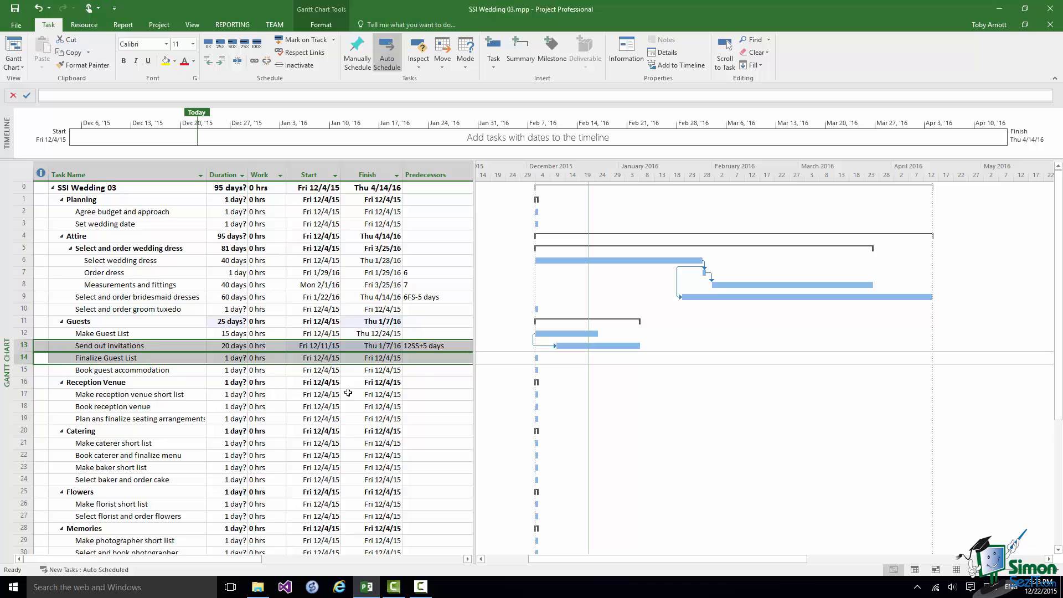
left_click(254, 62)
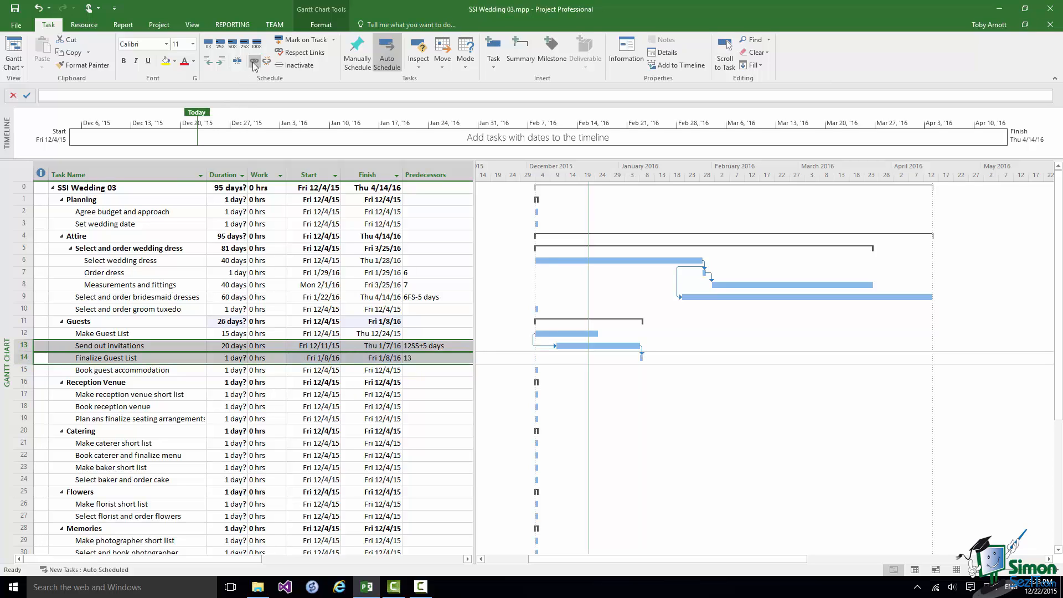
Change the dependency from Send out invitations to Finalize Guest List to Finish-to-Finish (FF) with a lag of 15d
double_click(642, 350)
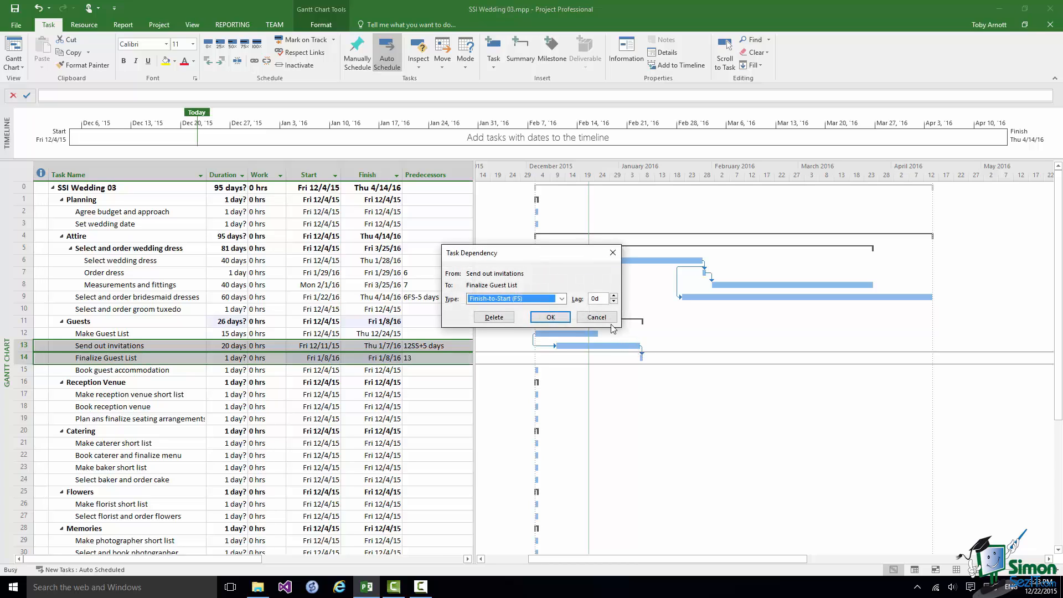
left_click(613, 296)
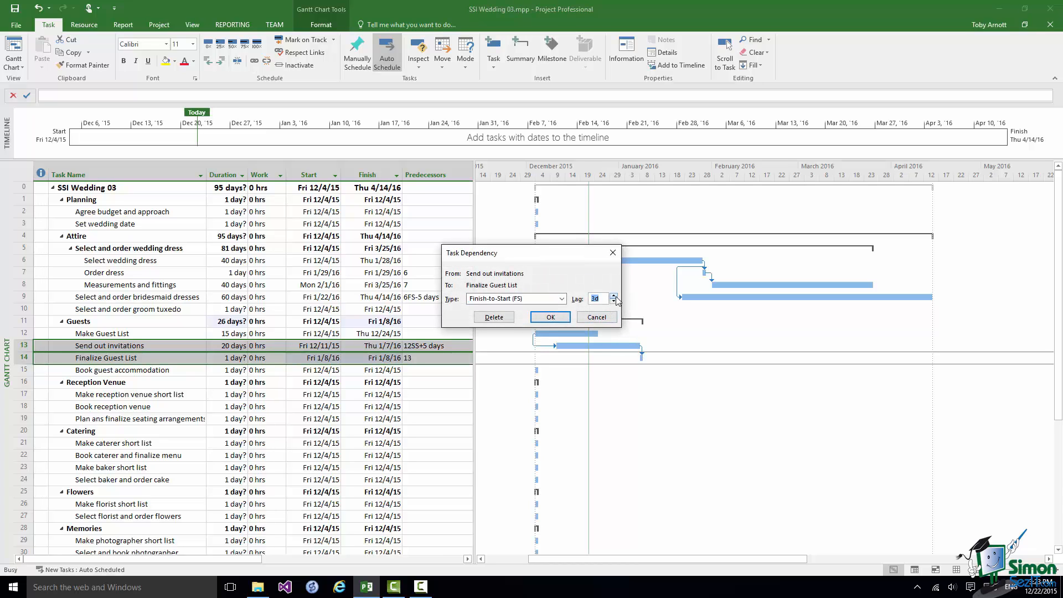
left_click(615, 297)
left_click(615, 297)
left_click(615, 297)
left_click(613, 297)
left_click(562, 299)
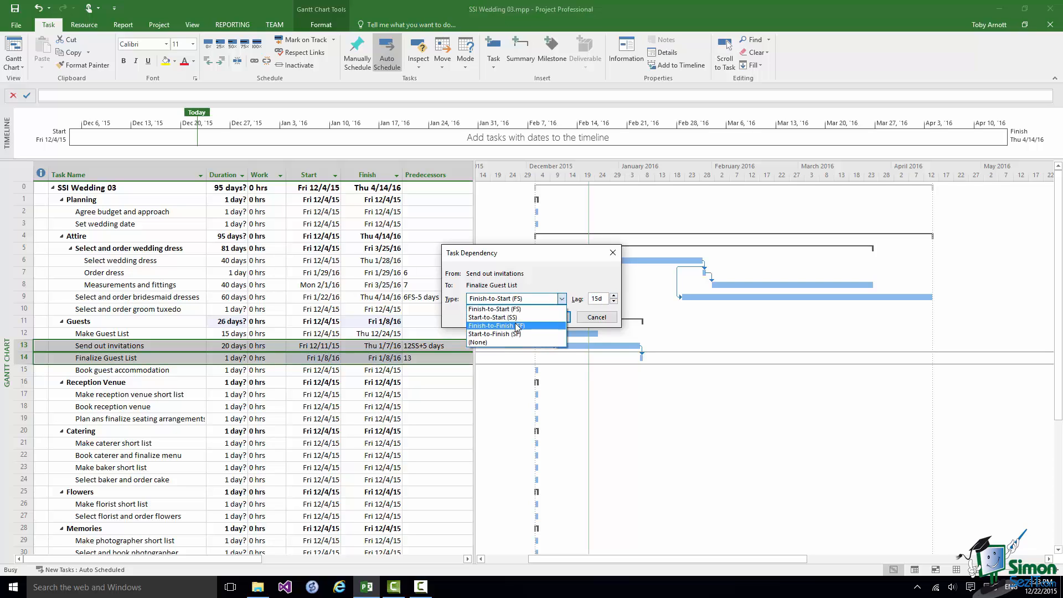
left_click(518, 326)
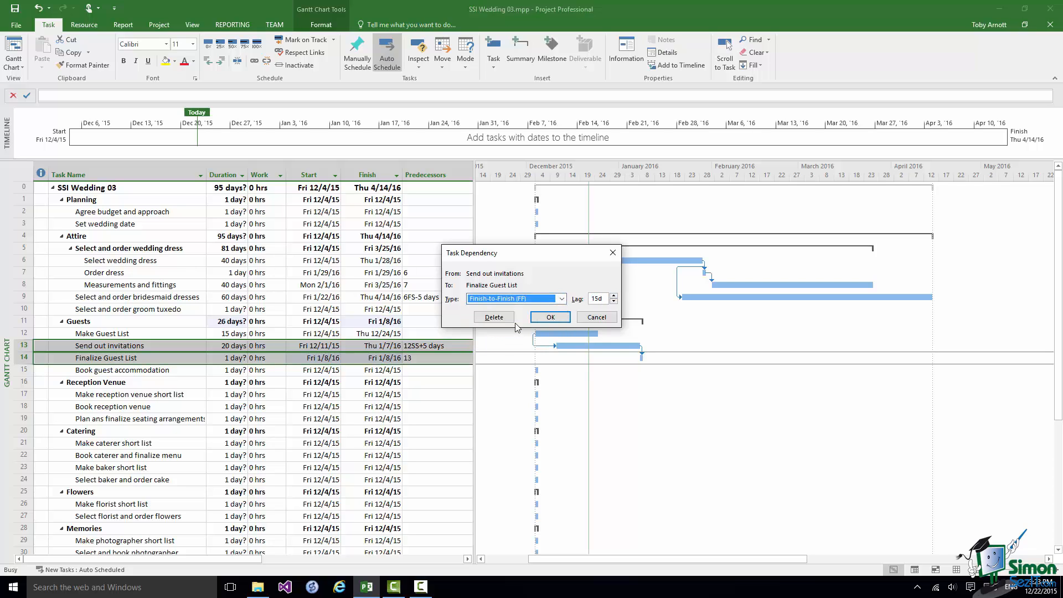
left_click(557, 318)
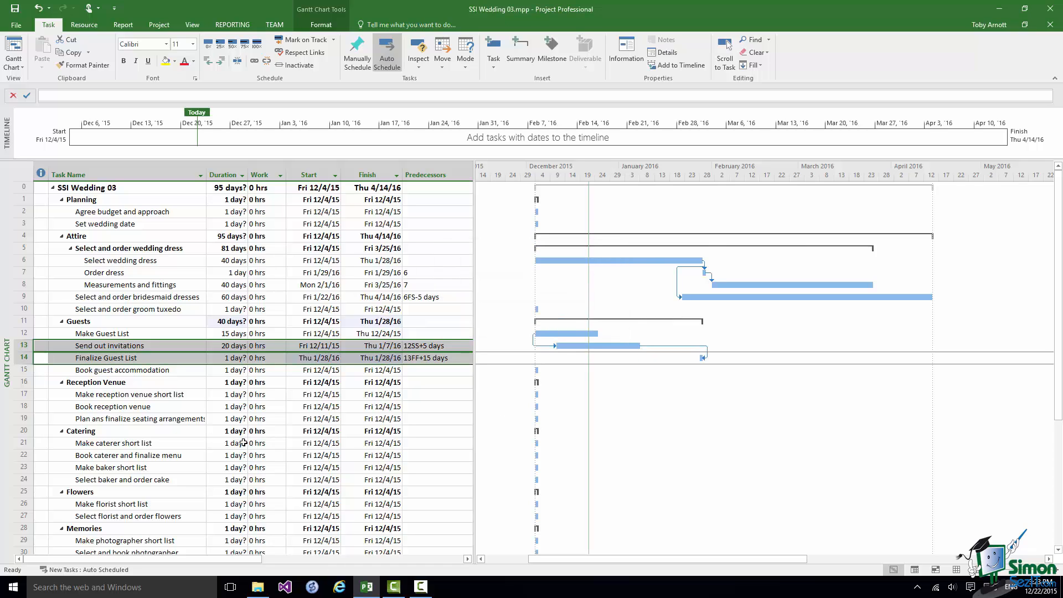
Set the duration of the Finalize Guest List task to 5 days
left_click(235, 358)
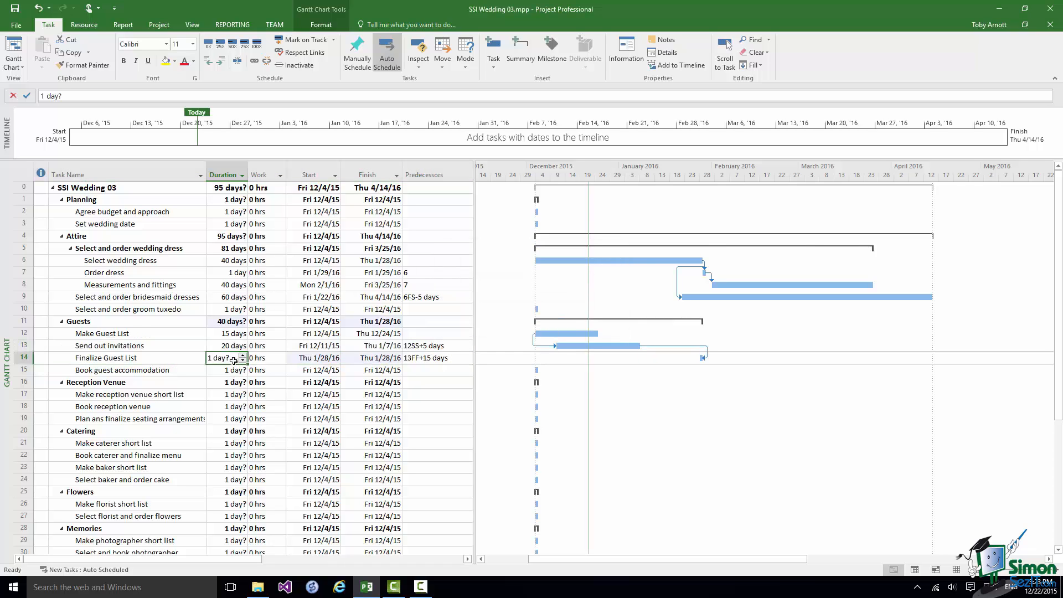
left_click(243, 356)
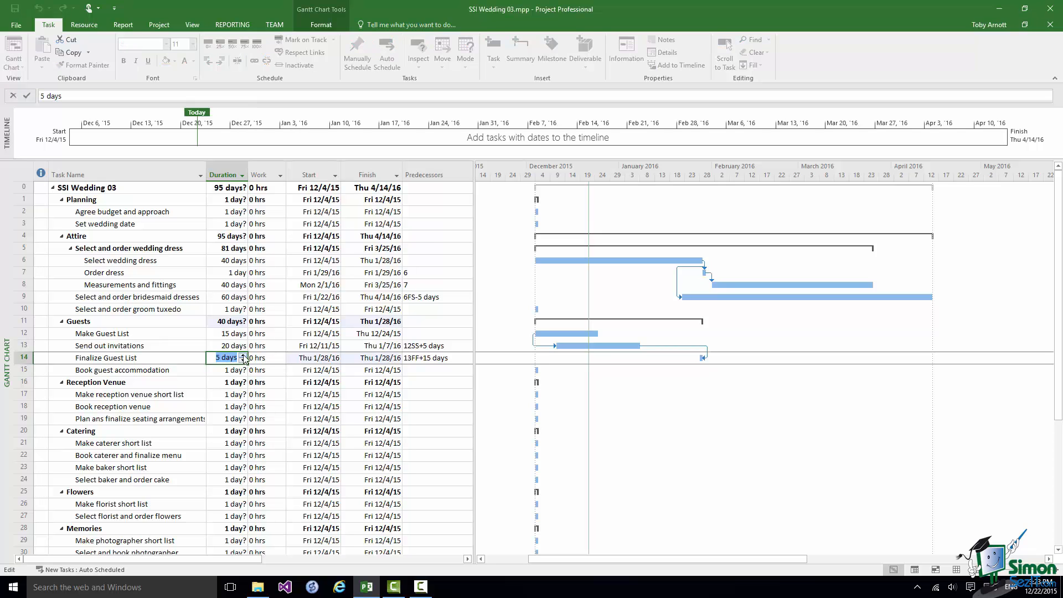
left_click(109, 361)
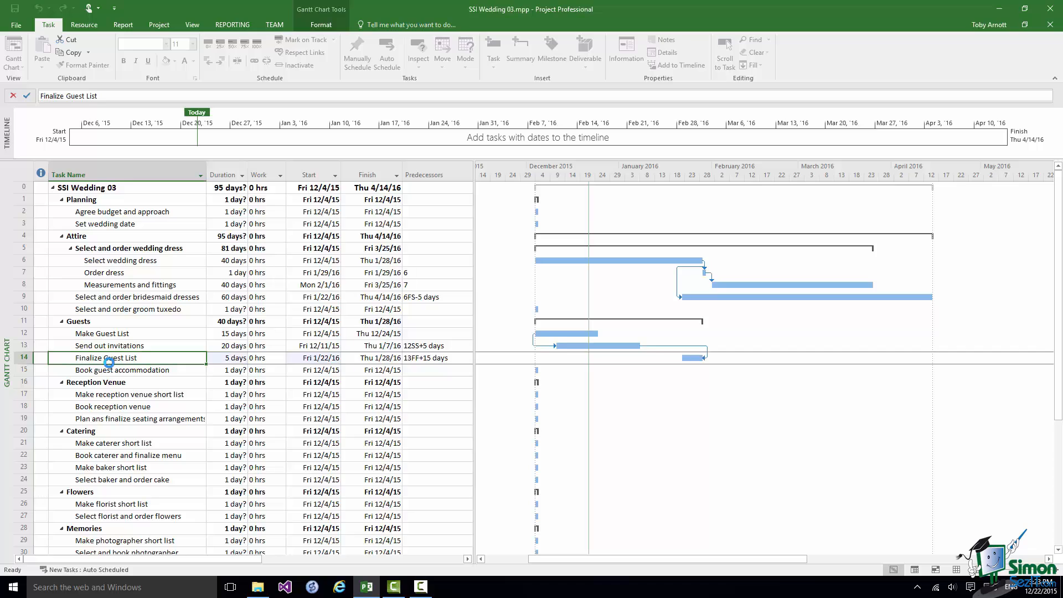